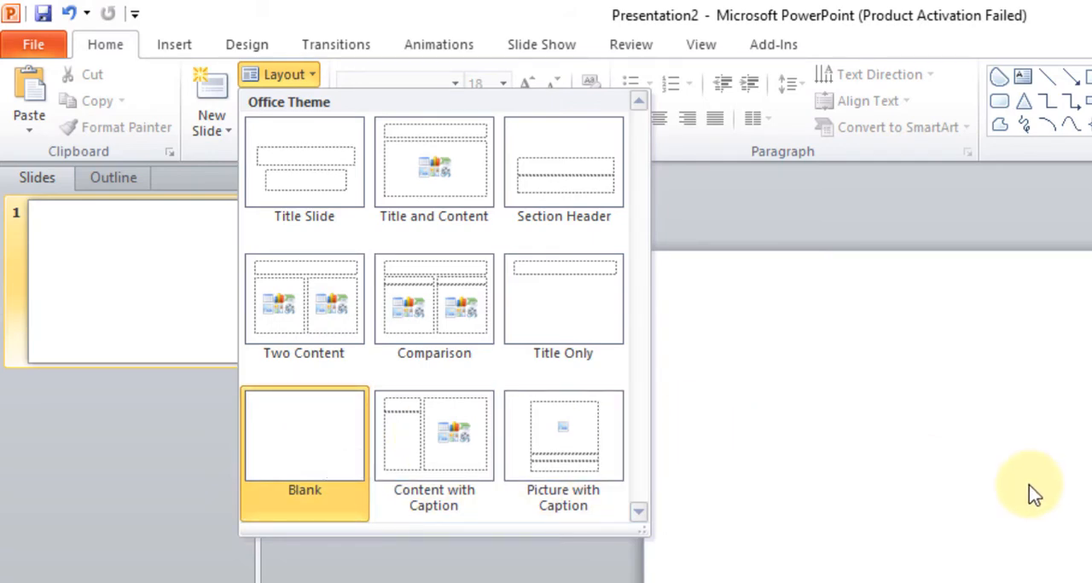
- Search the clip art for "science" and insert the space shuttle picture on the blank slide
{"action": "left_click", "coordinate": [1002, 474]}
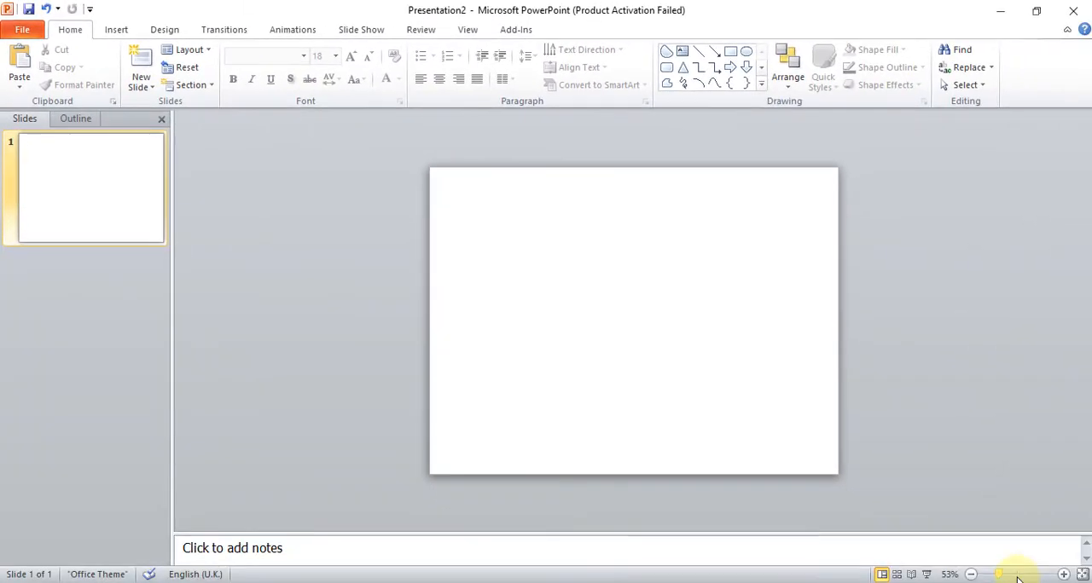
{"action": "left_click", "coordinate": [1016, 578]}
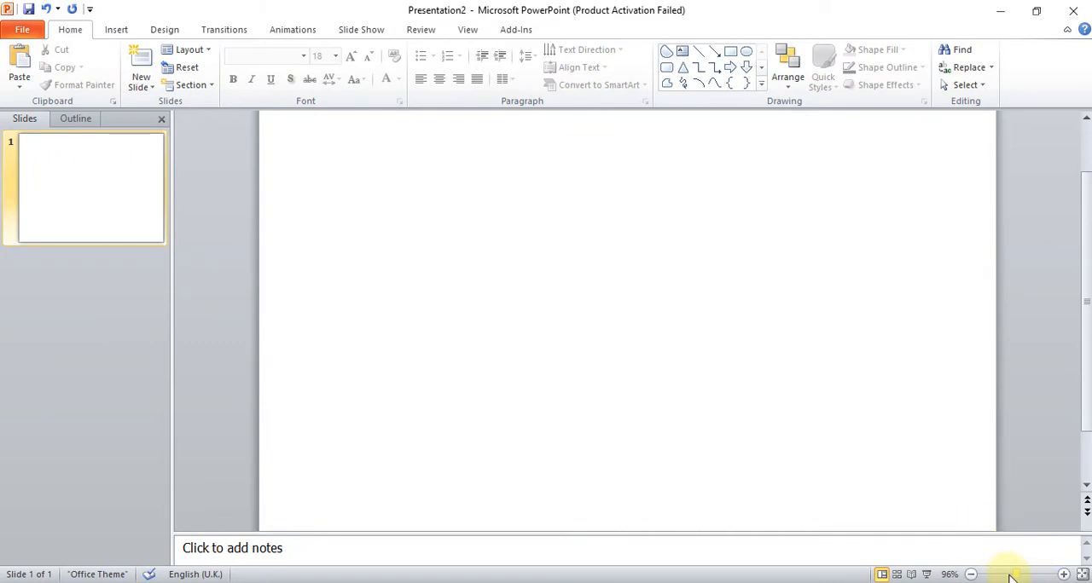
{"action": "left_click", "coordinate": [1009, 578]}
{"action": "left_click", "coordinate": [1006, 578]}
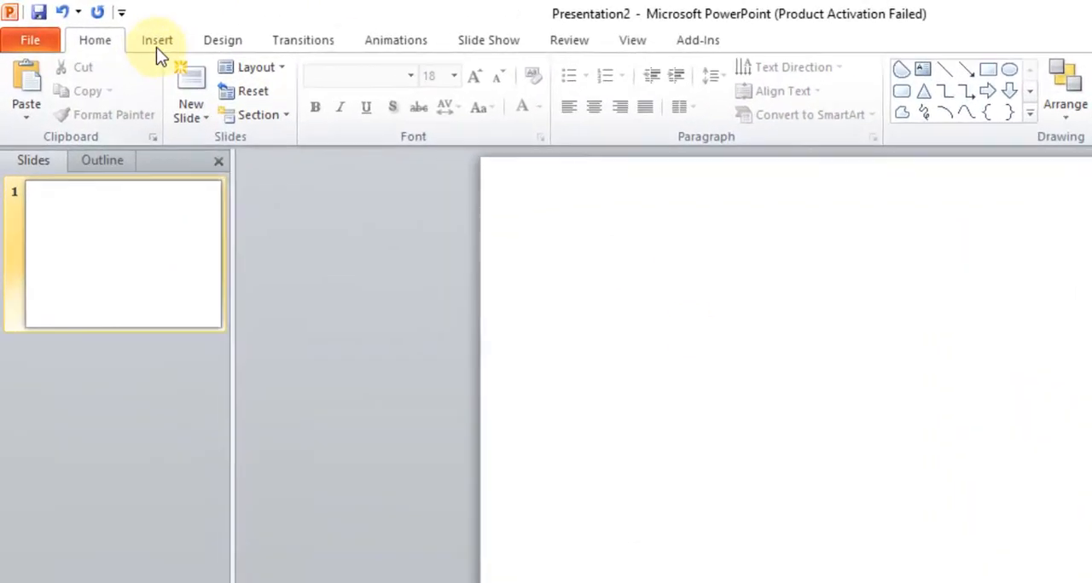
{"action": "left_click", "coordinate": [116, 29]}
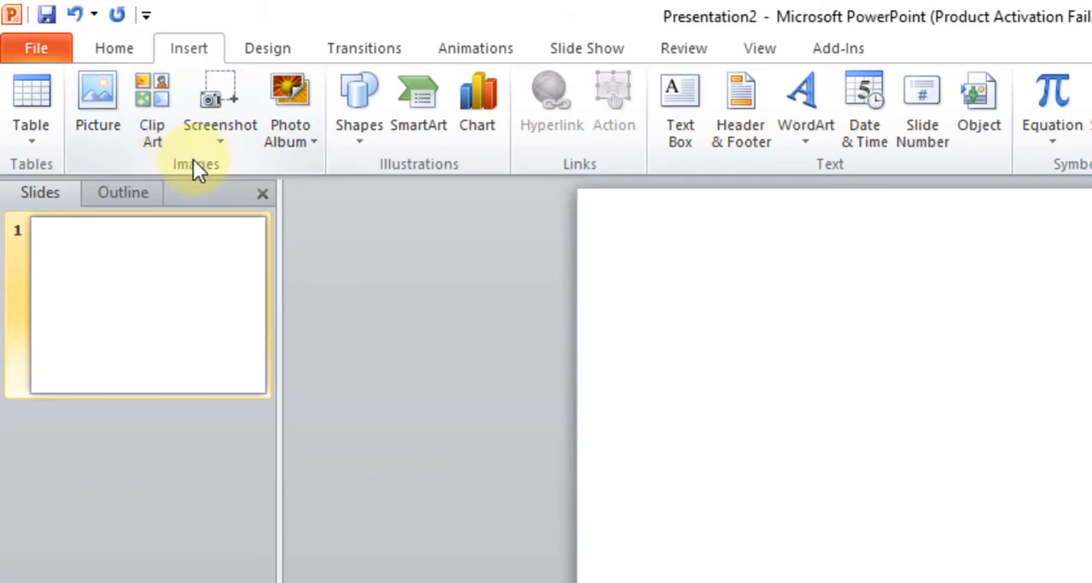
{"action": "left_click", "coordinate": [157, 129]}
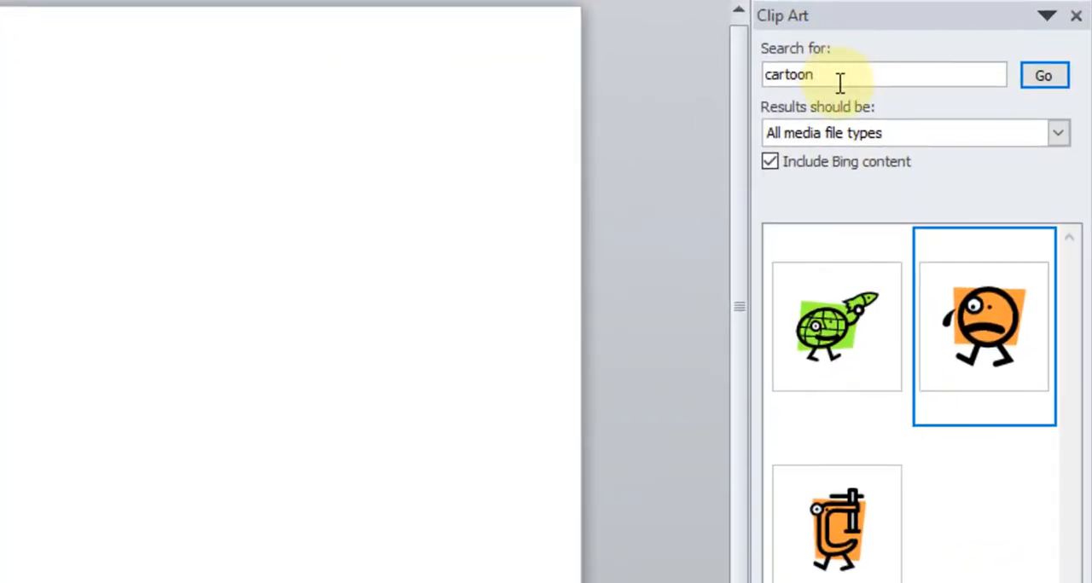
{"action": "left_click_drag", "start_coordinate": [936, 163], "coordinate": [888, 165]}
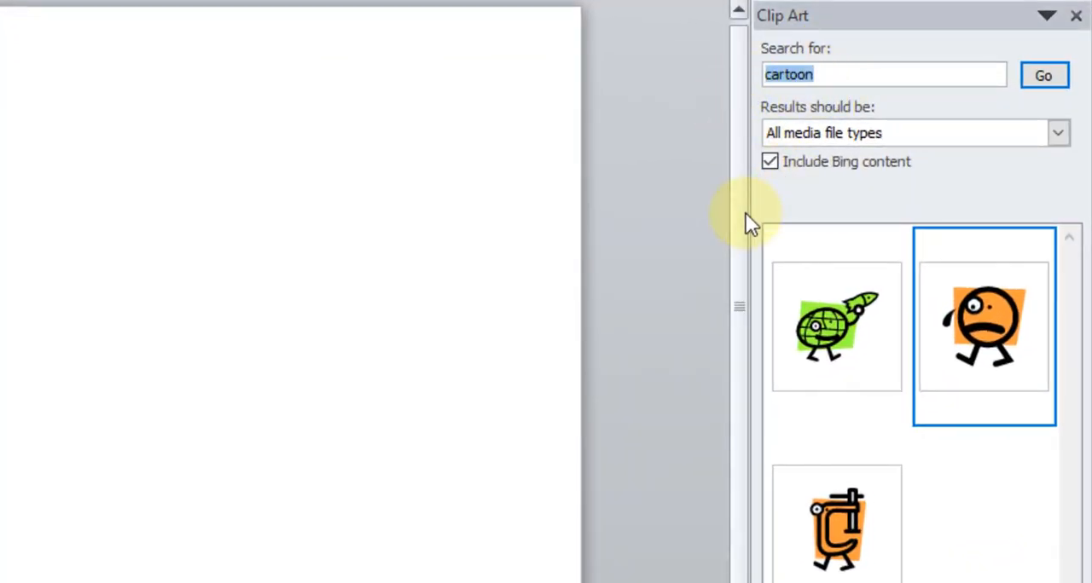
{"action": "type", "text": "s"}
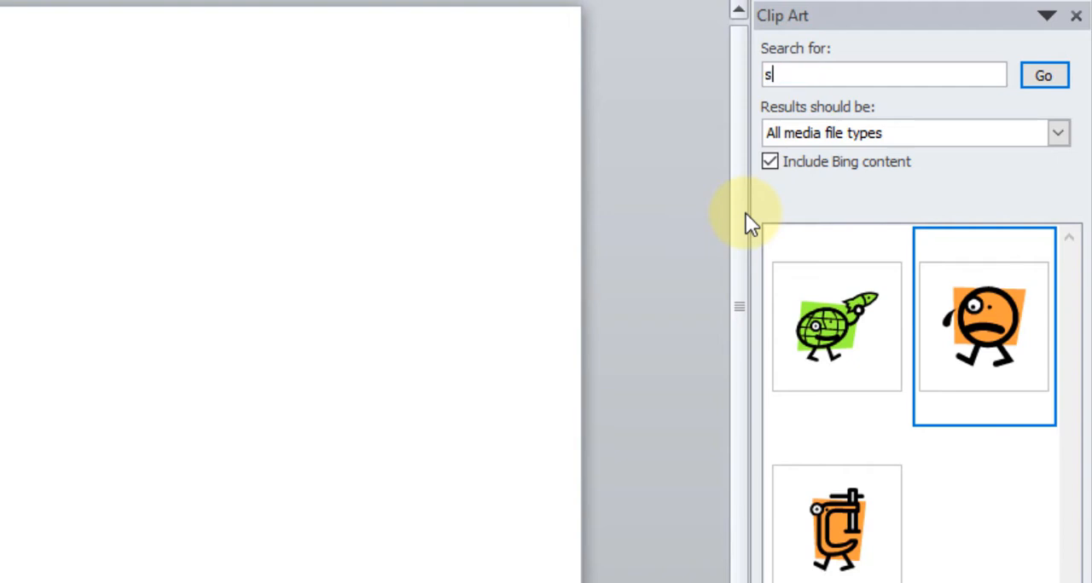
{"action": "type", "text": "cience"}
{"action": "left_click", "coordinate": [1046, 77]}
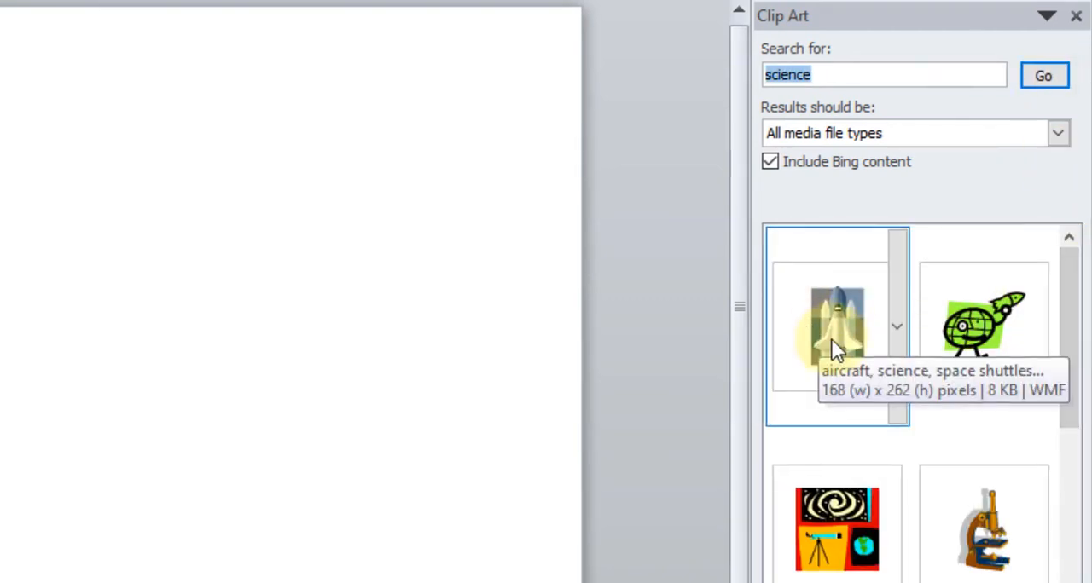
{"action": "left_click", "coordinate": [833, 338]}
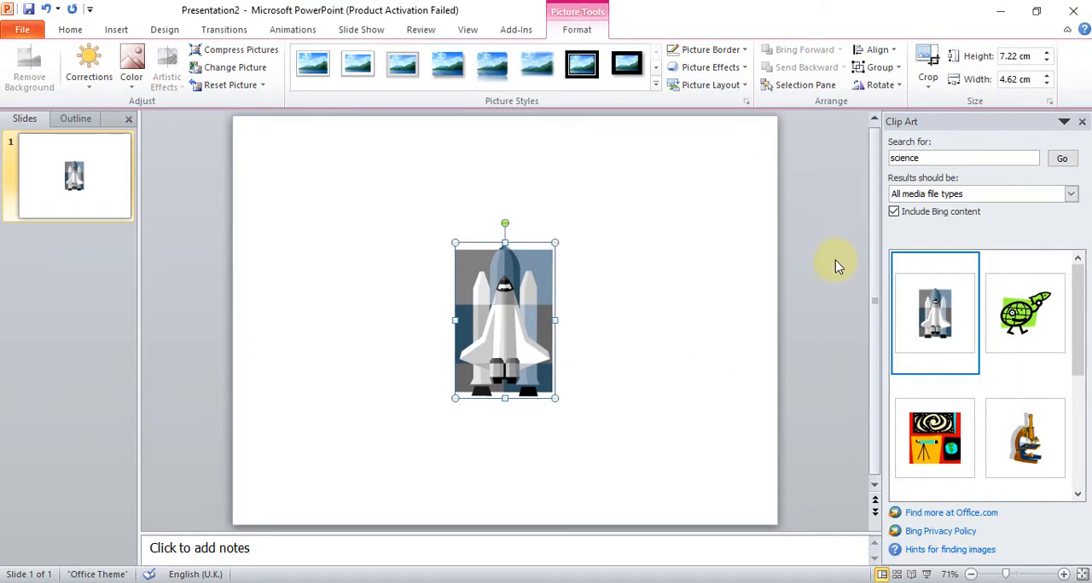
- Move the shuttle picture toward the lower left of the slide and convert it to a Microsoft Office drawing object
{"action": "left_click_drag", "start_coordinate": [513, 316], "coordinate": [400, 350]}
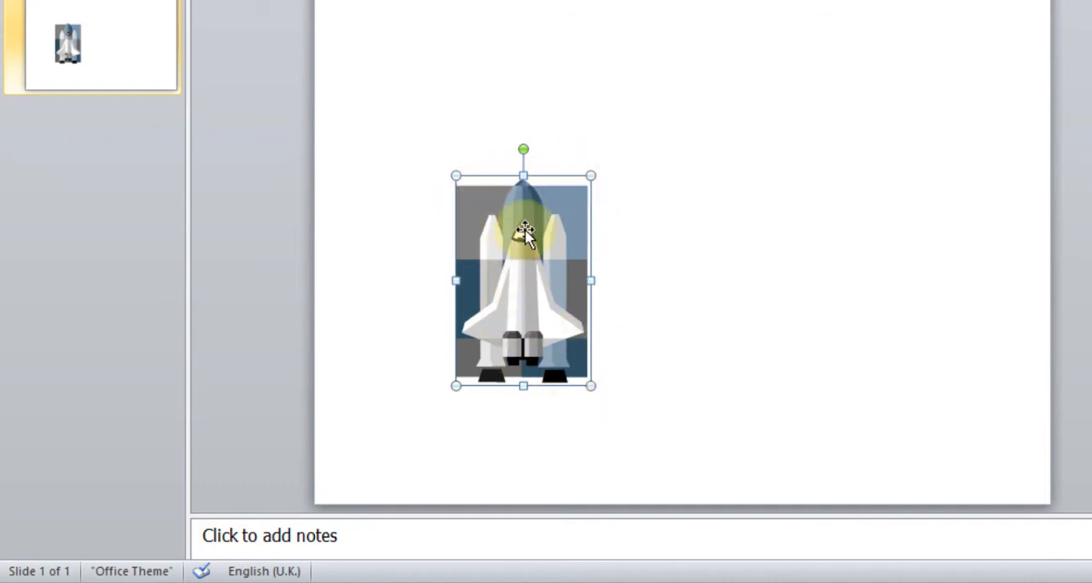
{"action": "right_click", "coordinate": [517, 237]}
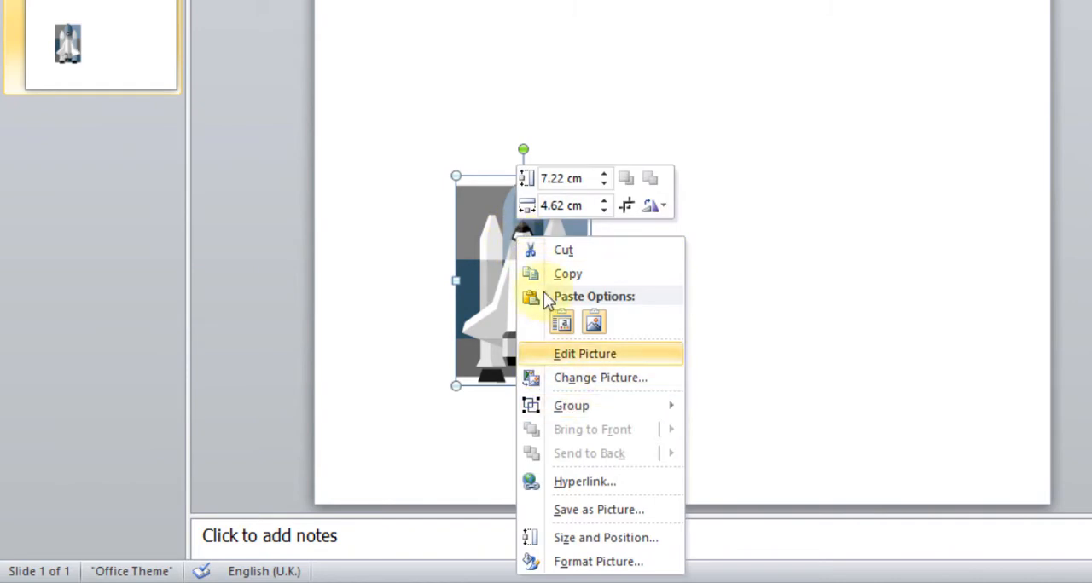
{"action": "mouse_move", "coordinate": [556, 408]}
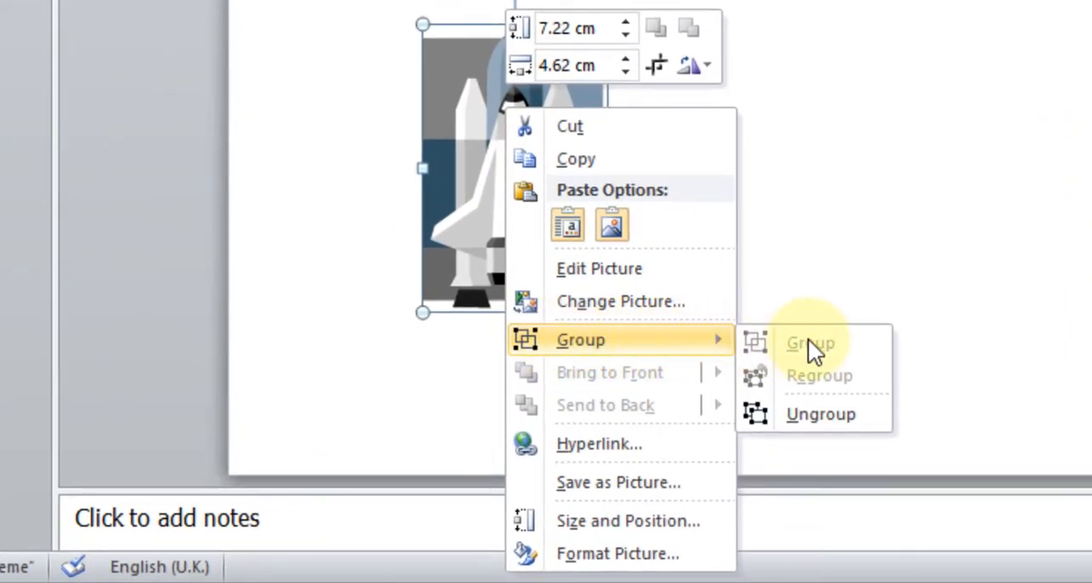
{"action": "left_click", "coordinate": [812, 415]}
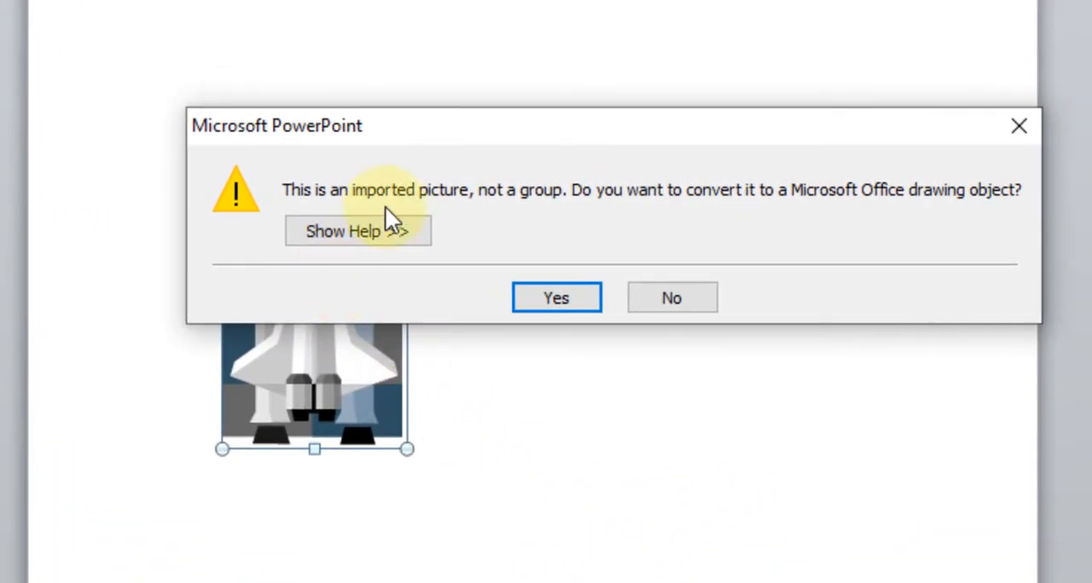
{"action": "left_click_drag", "start_coordinate": [431, 130], "coordinate": [346, 109]}
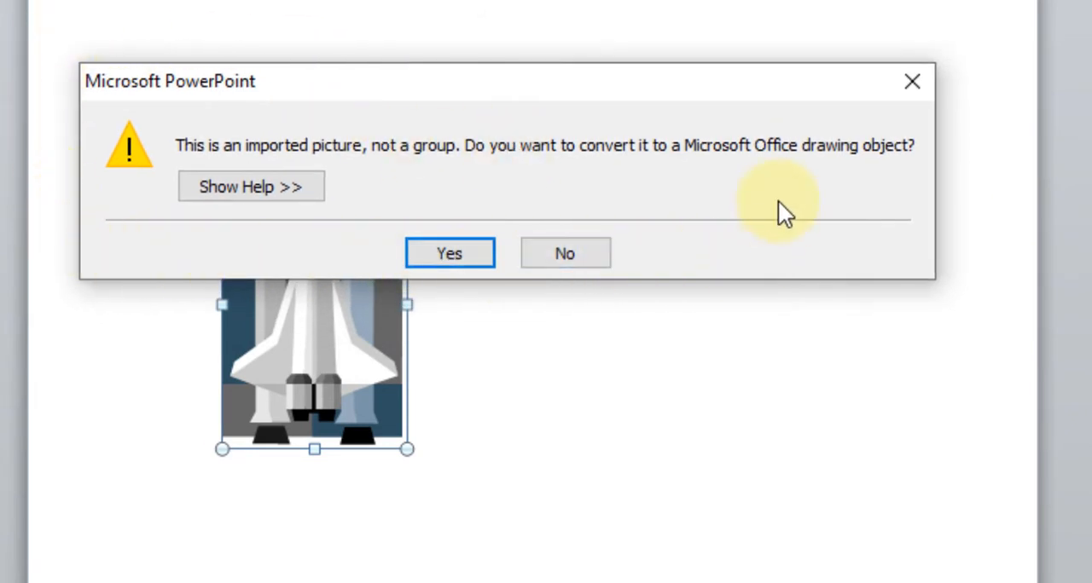
{"action": "left_click", "coordinate": [447, 256]}
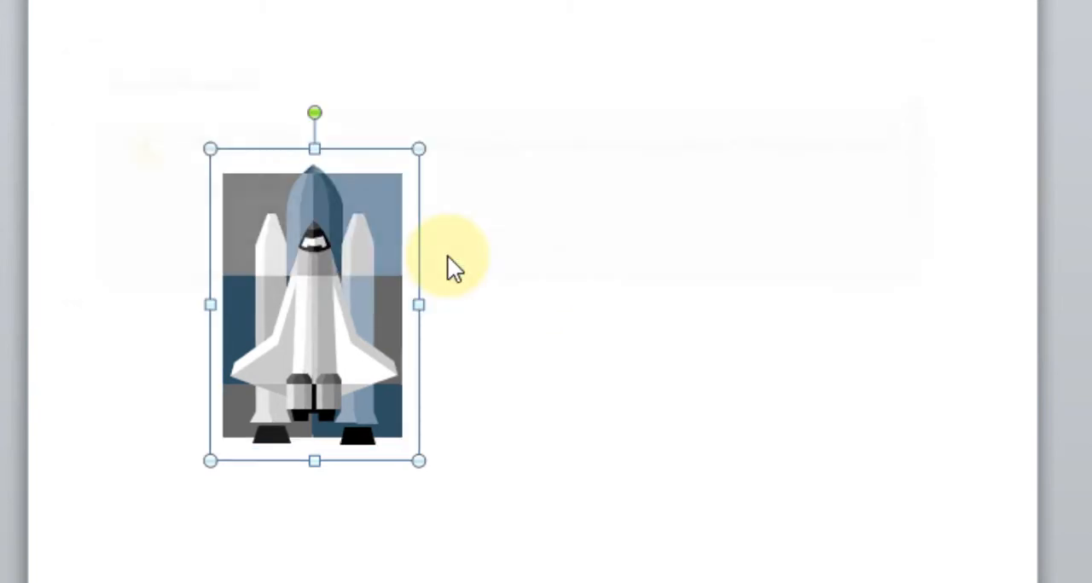
- Ungroup the shuttle drawing into its separate shapes and clear the selection
{"action": "right_click", "coordinate": [305, 275]}
{"action": "mouse_move", "coordinate": [405, 439]}
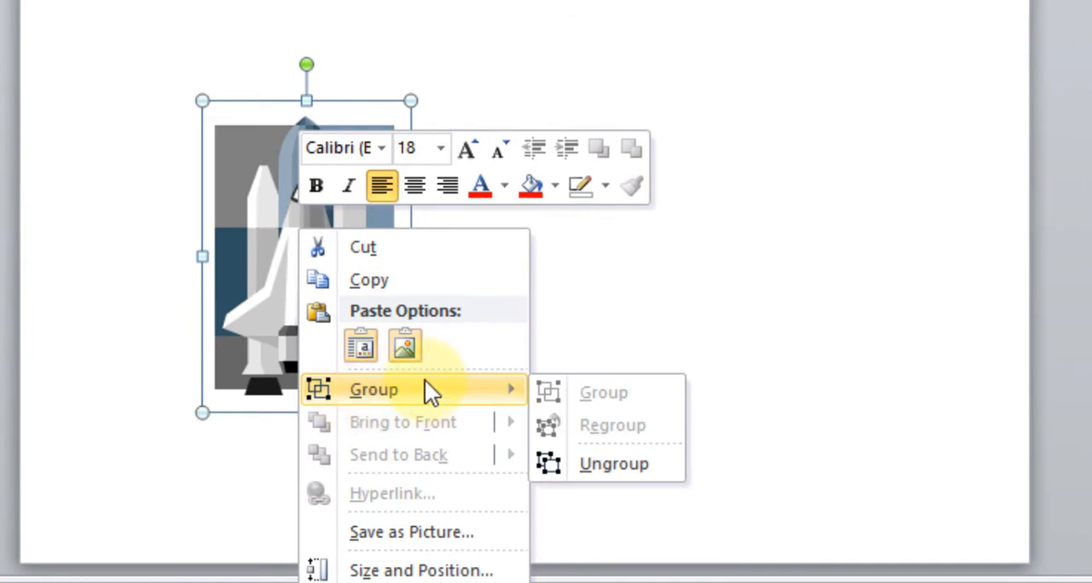
{"action": "left_click", "coordinate": [607, 465]}
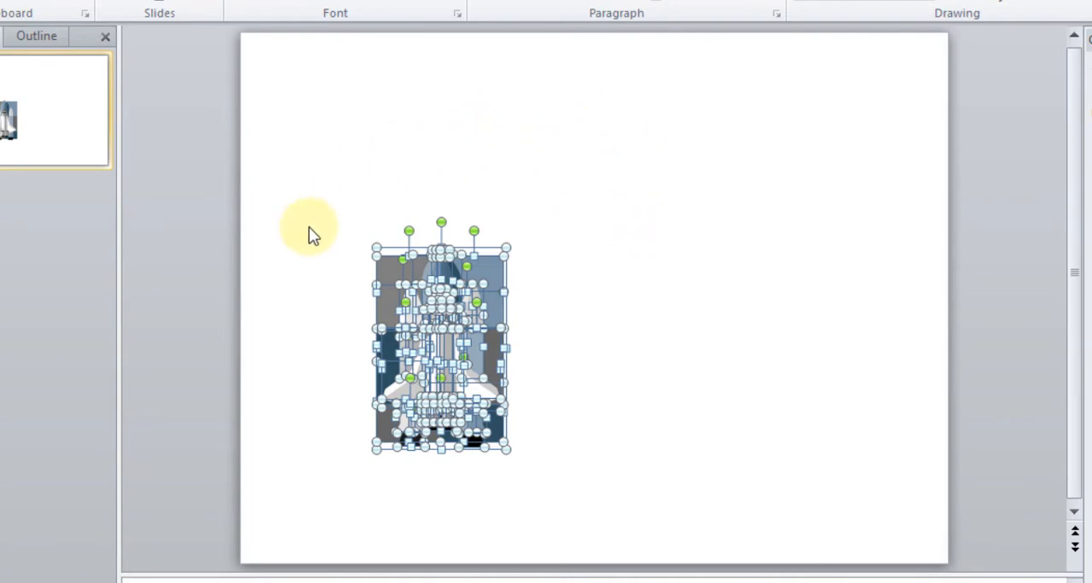
{"action": "left_click", "coordinate": [608, 201]}
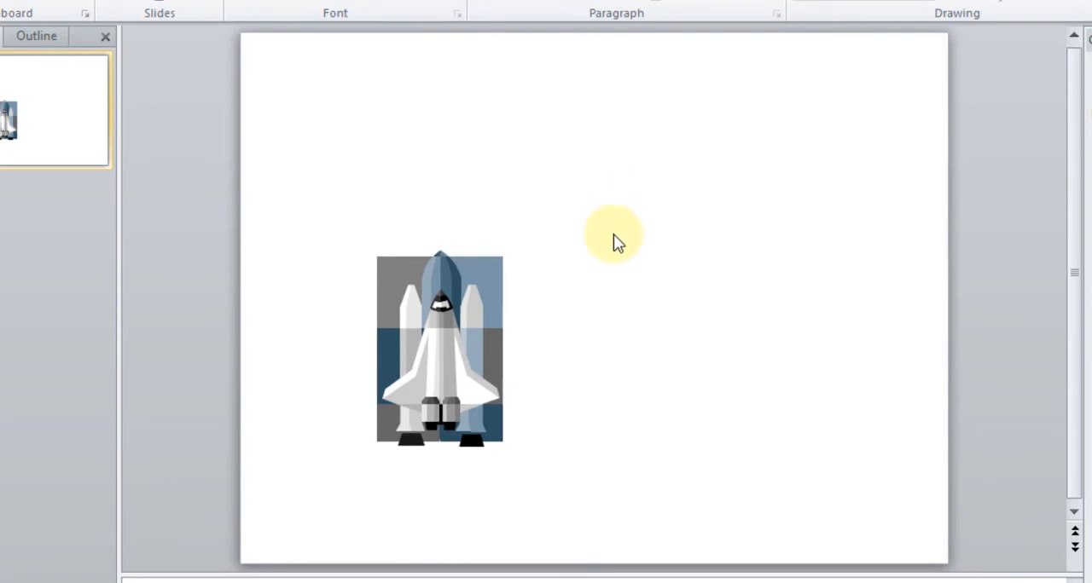
- Delete the gray and blue background shapes behind the shuttle
{"action": "left_click", "coordinate": [496, 273]}
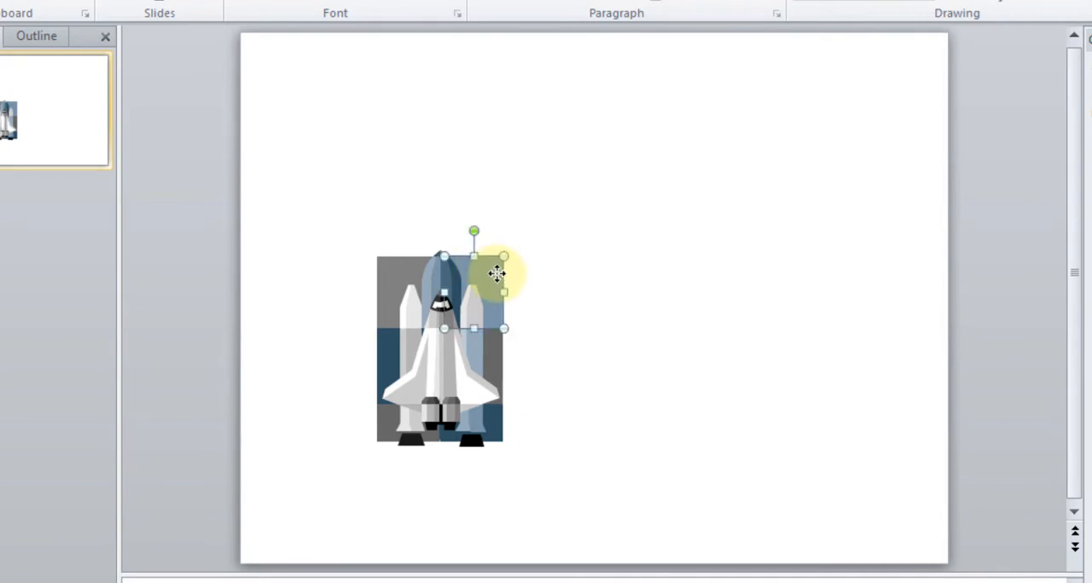
{"action": "left_click_drag", "start_coordinate": [497, 273], "coordinate": [385, 352]}
{"action": "key", "text": "Delete"}
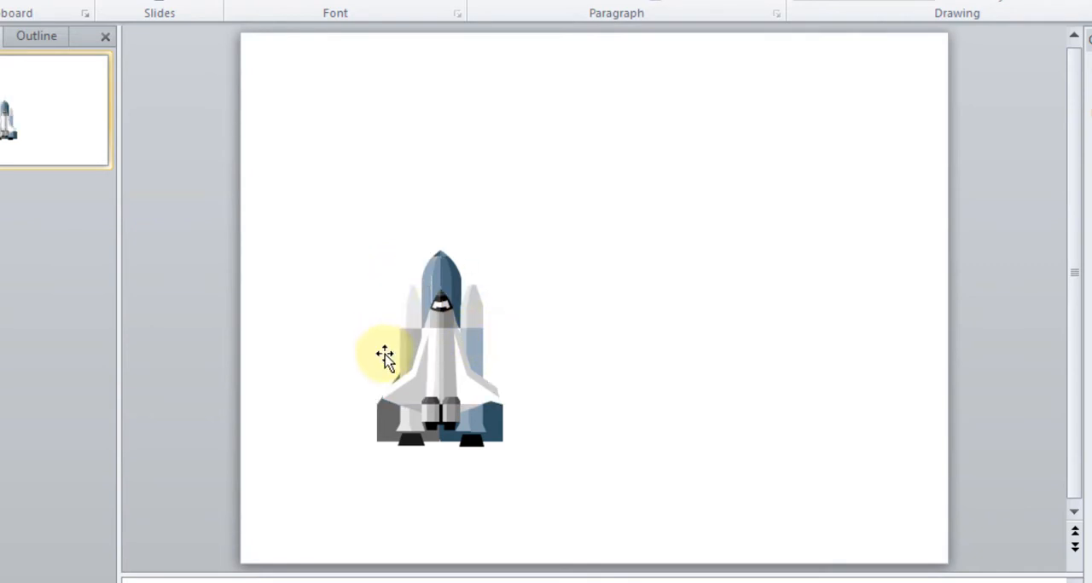
{"action": "left_click", "coordinate": [381, 423]}
{"action": "key", "text": "Delete"}
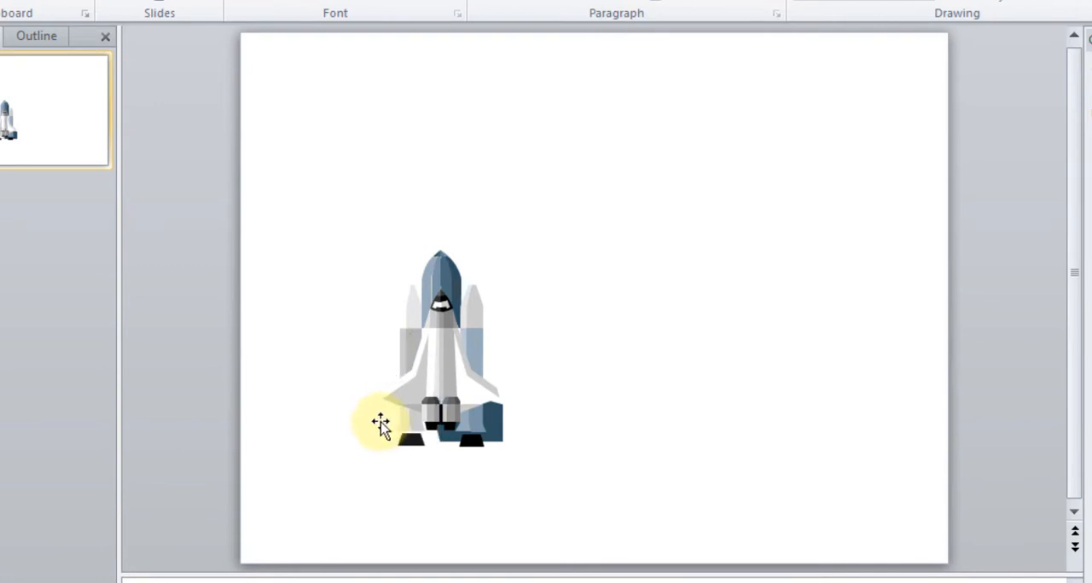
{"action": "left_click", "coordinate": [495, 435]}
{"action": "key", "text": "Delete"}
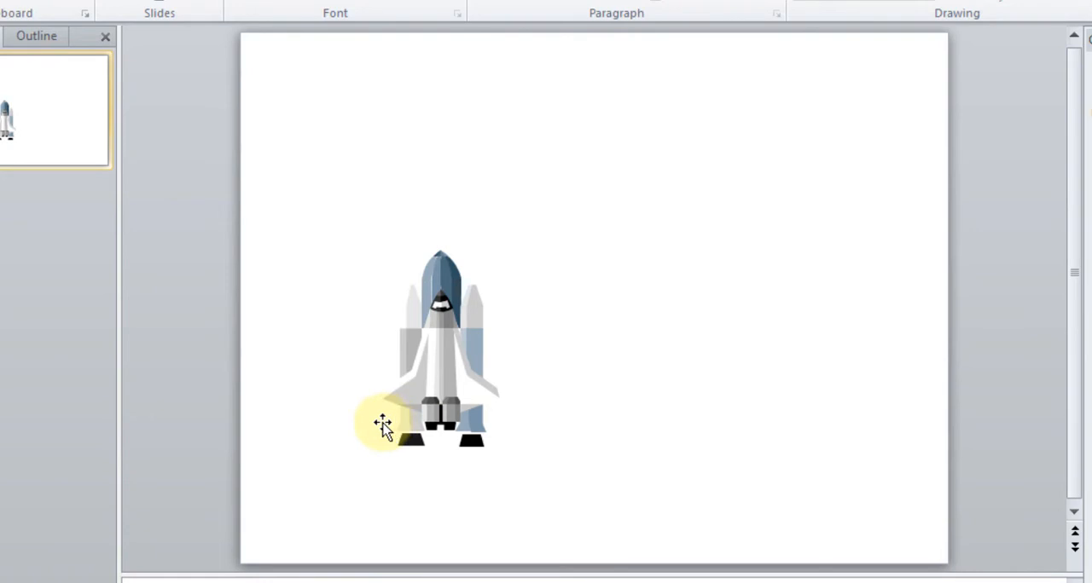
- Regroup the remaining shuttle shapes and move the group to the slide's lower-left corner
{"action": "right_click", "coordinate": [429, 354]}
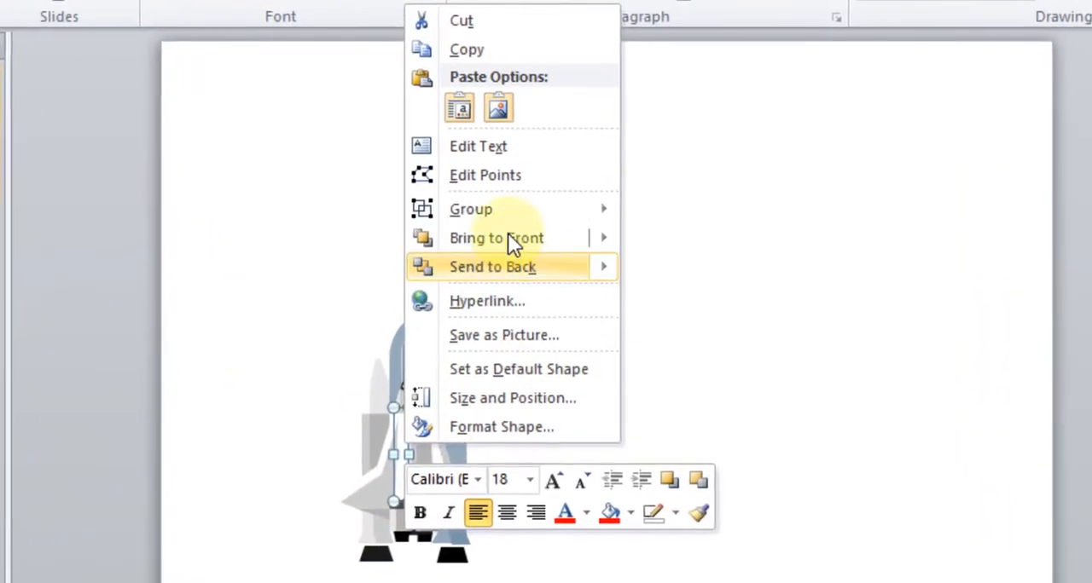
{"action": "mouse_move", "coordinate": [503, 181]}
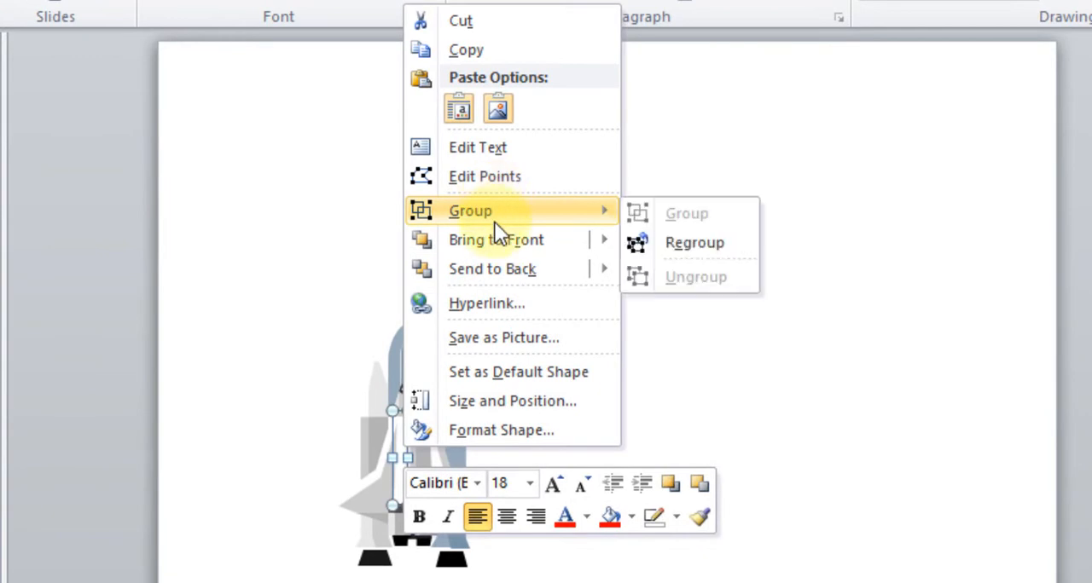
{"action": "left_click", "coordinate": [676, 241]}
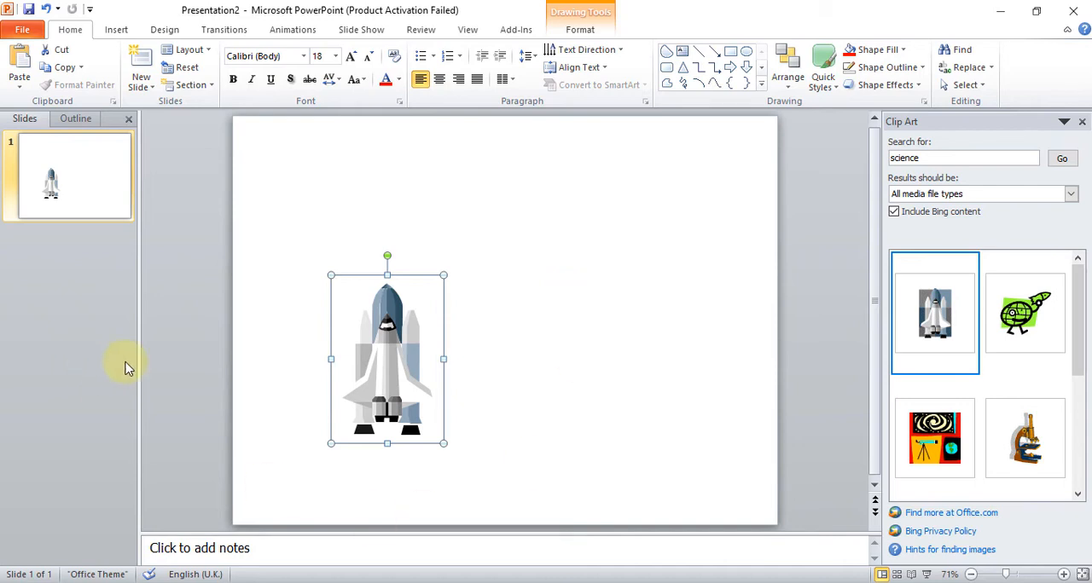
{"action": "left_click_drag", "start_coordinate": [379, 360], "coordinate": [286, 430]}
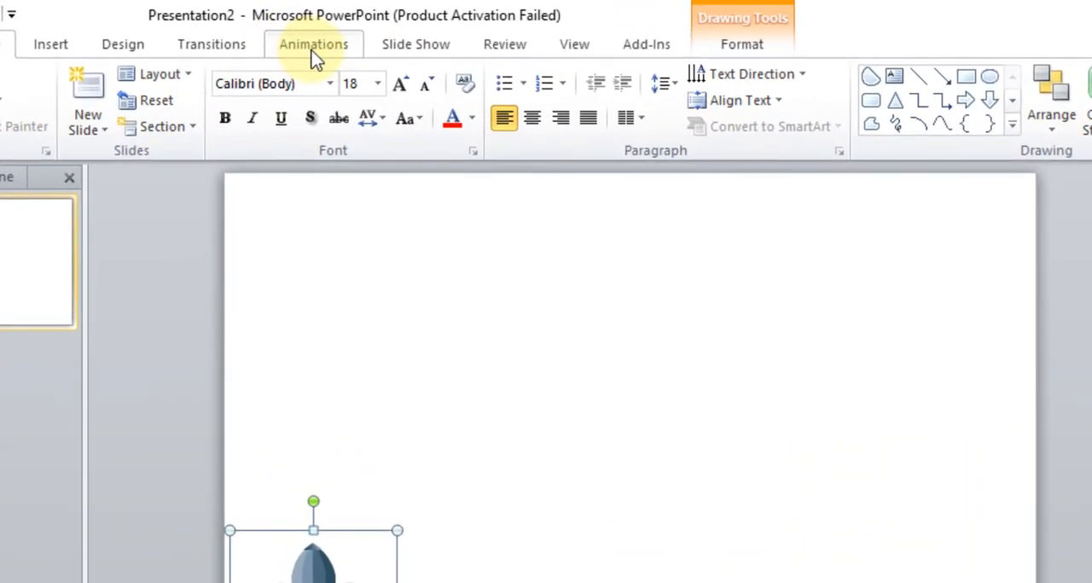
- Browse the full list of motion paths and apply the Up path from Lines & Curves to the shuttle group
{"action": "left_click", "coordinate": [320, 49]}
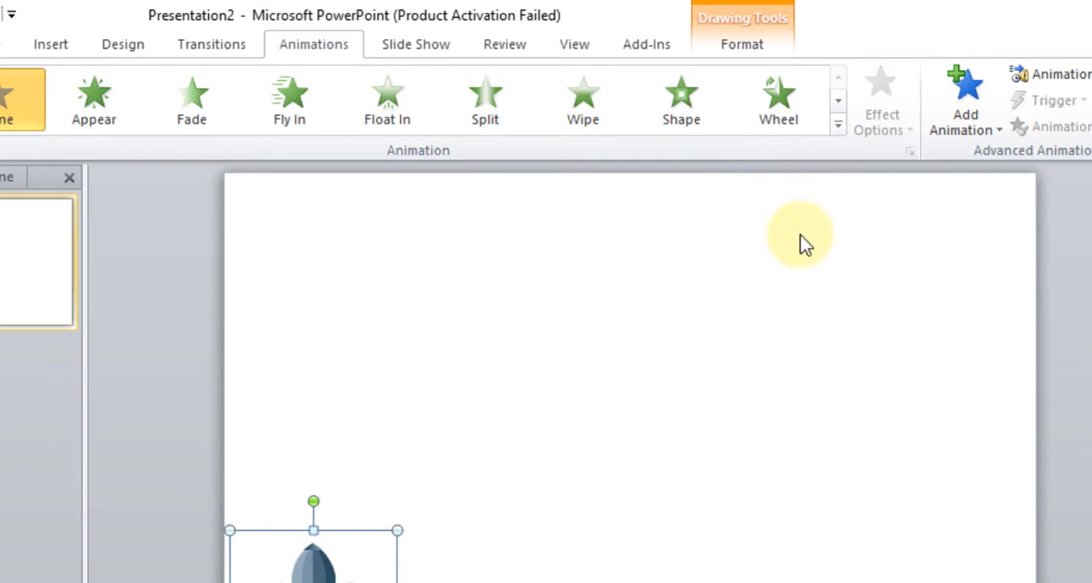
{"action": "left_click", "coordinate": [838, 128]}
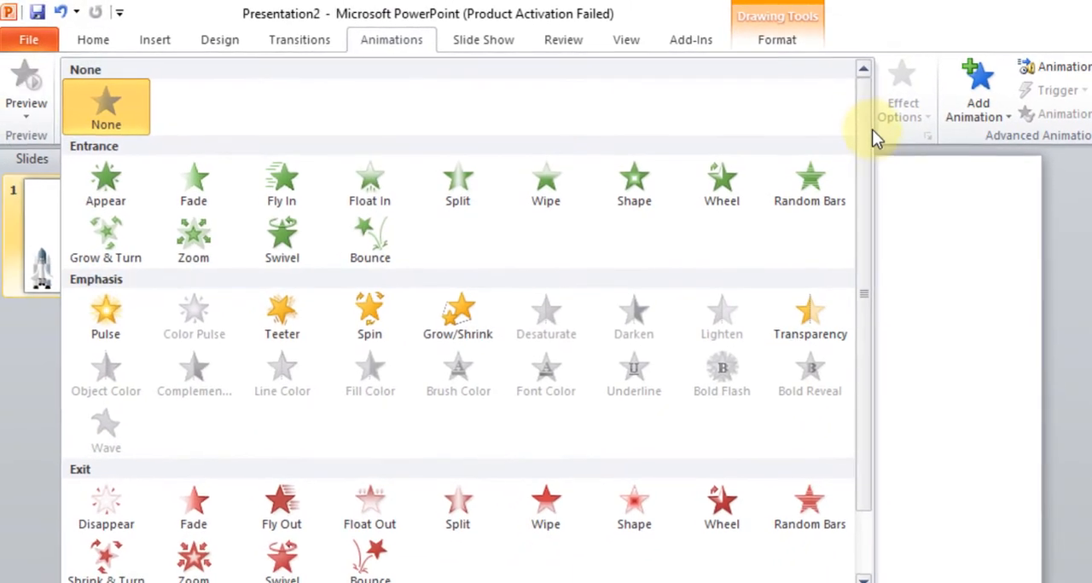
{"action": "scroll", "coordinate": [860, 227], "scroll_direction": "down", "scroll_amount": 2}
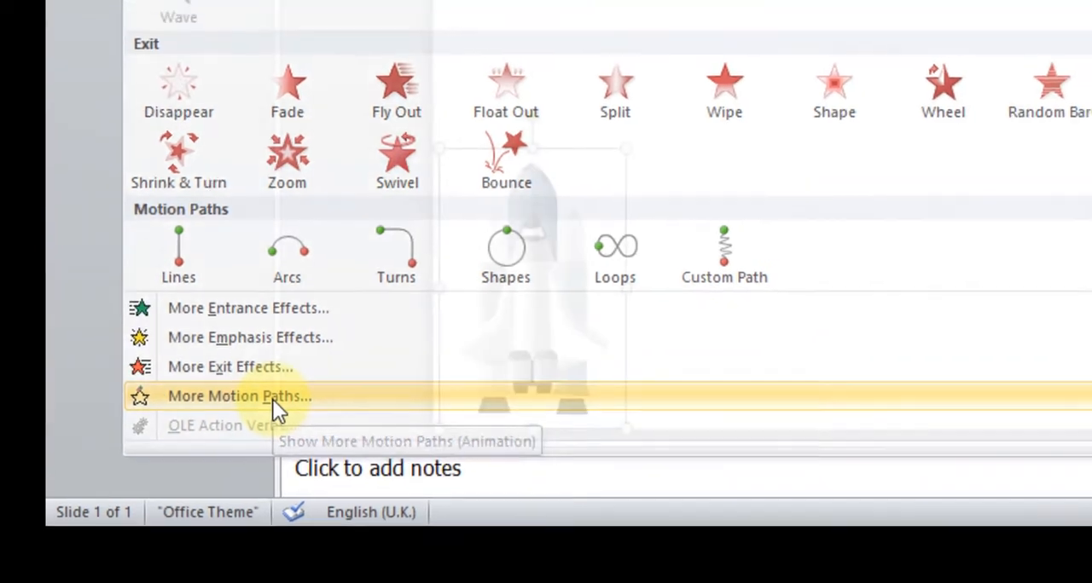
{"action": "left_click", "coordinate": [278, 375]}
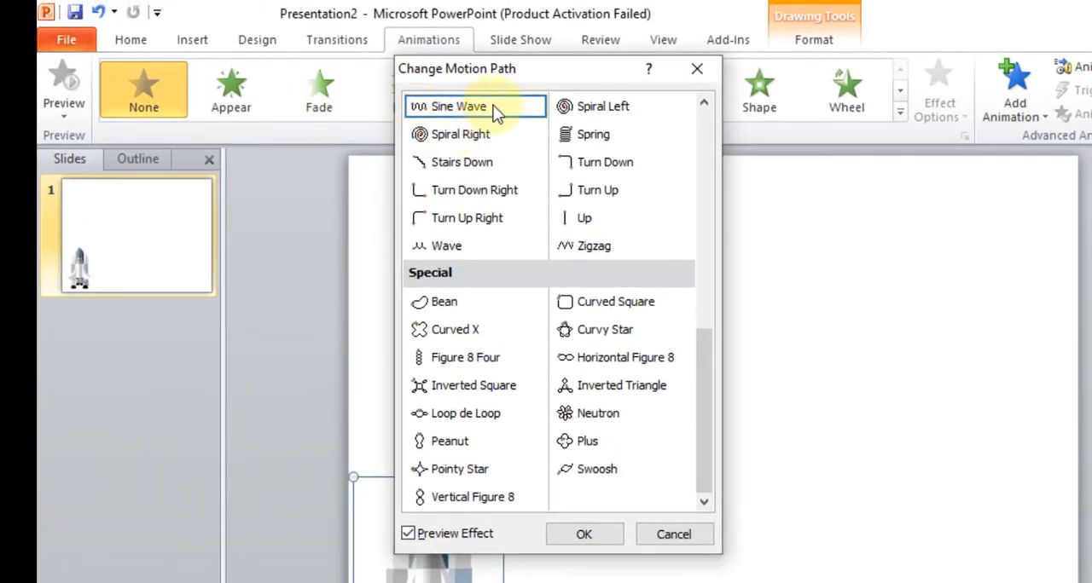
{"action": "left_click_drag", "start_coordinate": [510, 71], "coordinate": [568, 84]}
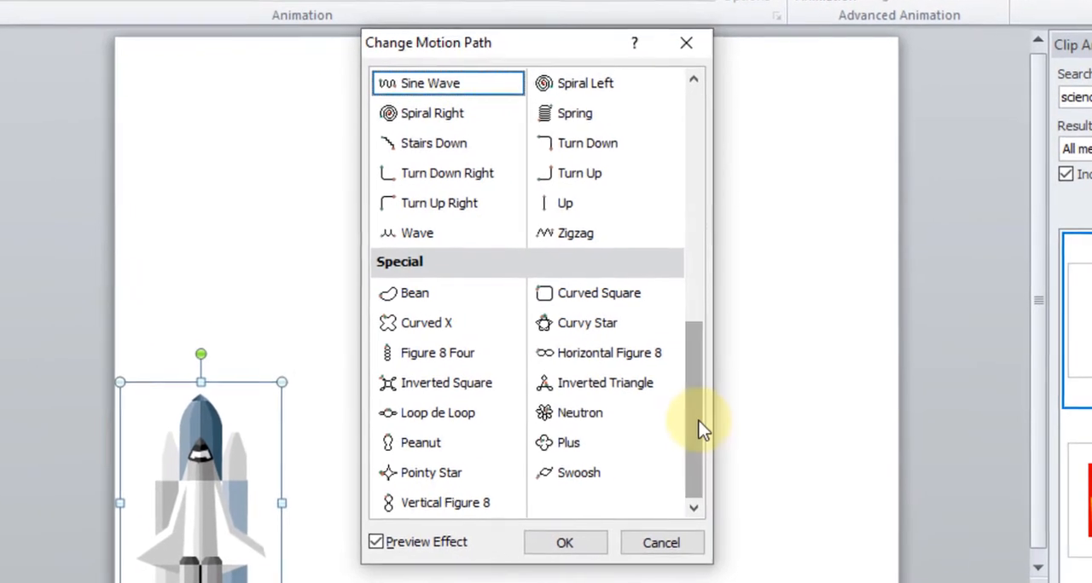
{"action": "left_click_drag", "start_coordinate": [716, 418], "coordinate": [693, 181]}
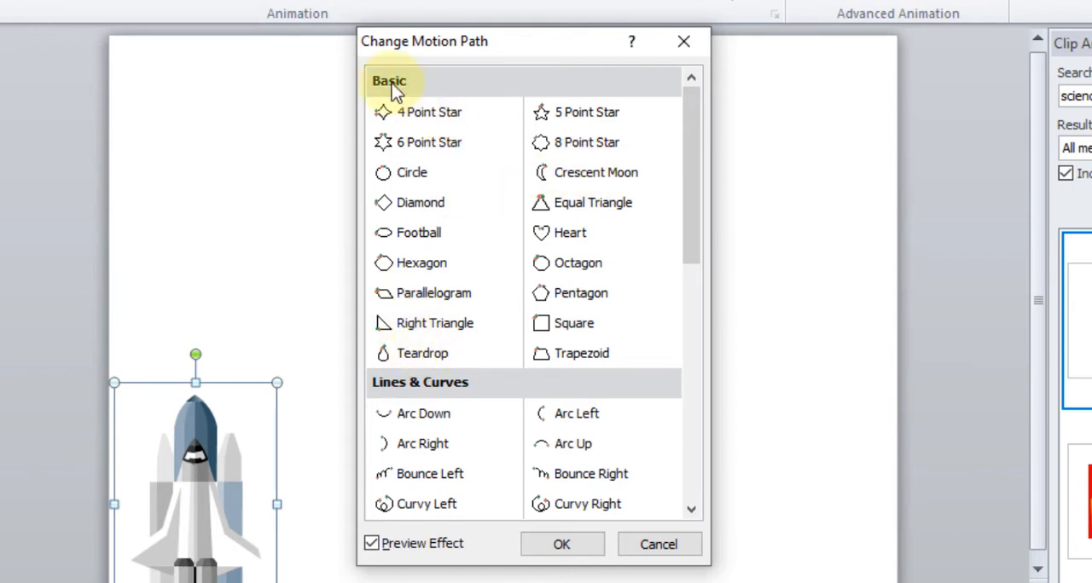
{"action": "left_click_drag", "start_coordinate": [697, 229], "coordinate": [698, 474]}
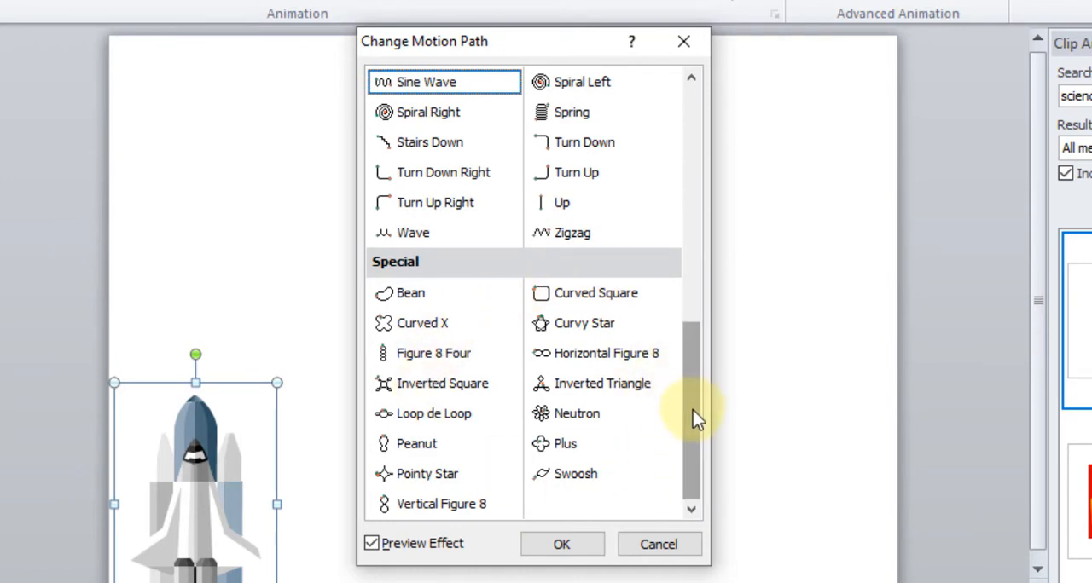
{"action": "scroll", "coordinate": [693, 410], "scroll_direction": "up", "scroll_amount": 2}
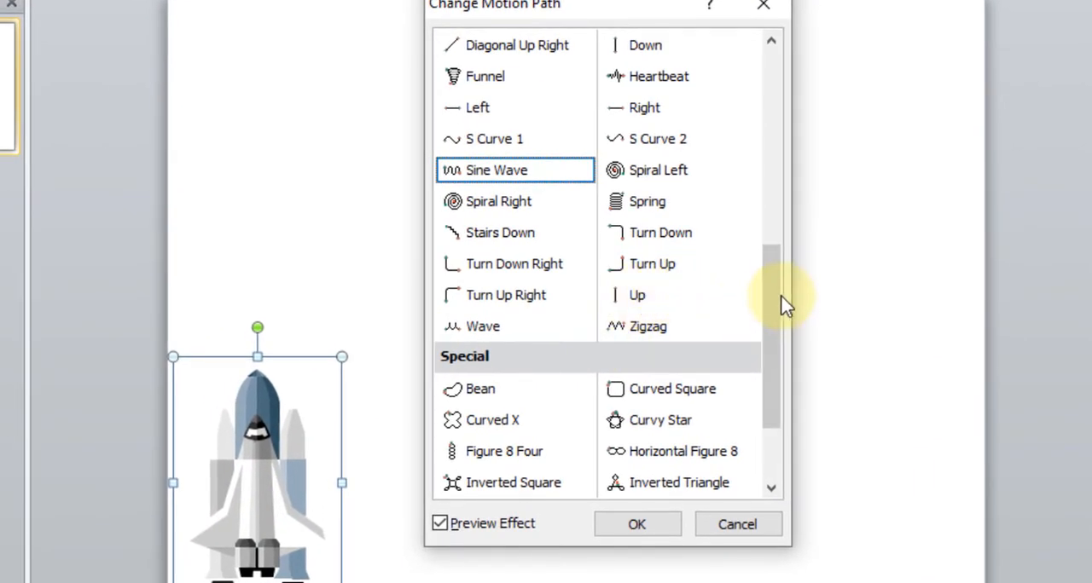
{"action": "left_click_drag", "start_coordinate": [779, 304], "coordinate": [780, 204]}
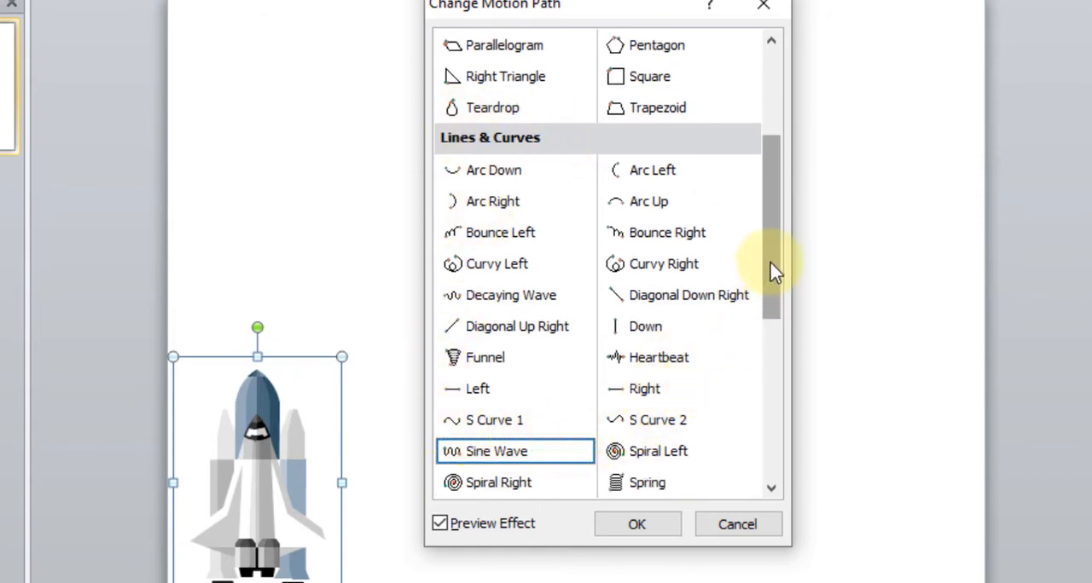
{"action": "left_click_drag", "start_coordinate": [772, 268], "coordinate": [770, 334]}
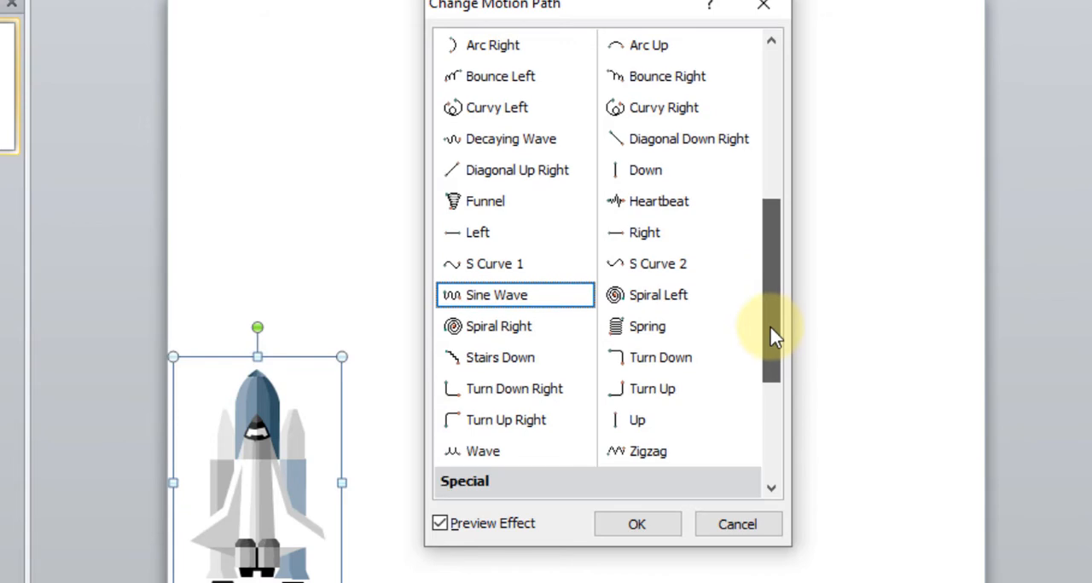
{"action": "left_click", "coordinate": [621, 429]}
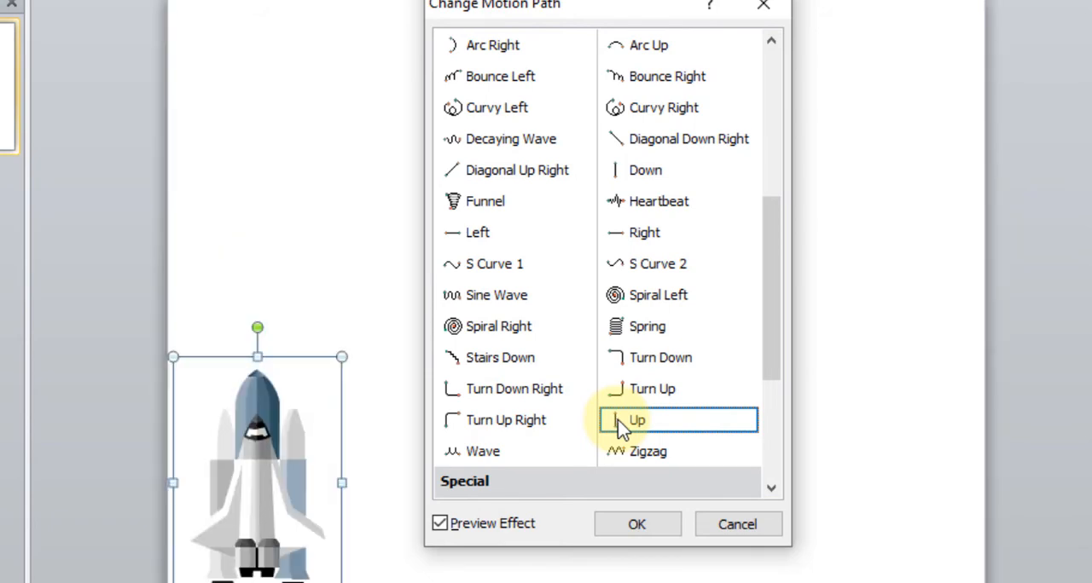
{"action": "left_click", "coordinate": [631, 522]}
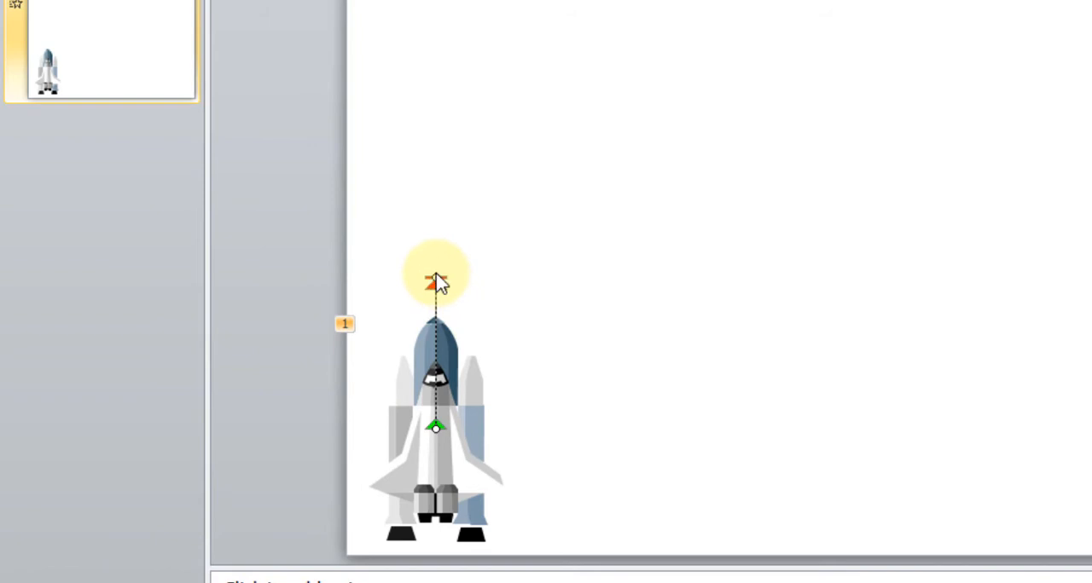
- Extend the end of the shuttle's motion path straight up beyond the slide's upper edge and clear the selection
{"action": "mouse_move", "coordinate": [434, 276]}
{"action": "left_mouse_down"}
{"action": "mouse_move", "coordinate": [440, 128]}
{"action": "mouse_move", "coordinate": [427, 0]}
{"action": "left_mouse_up"}
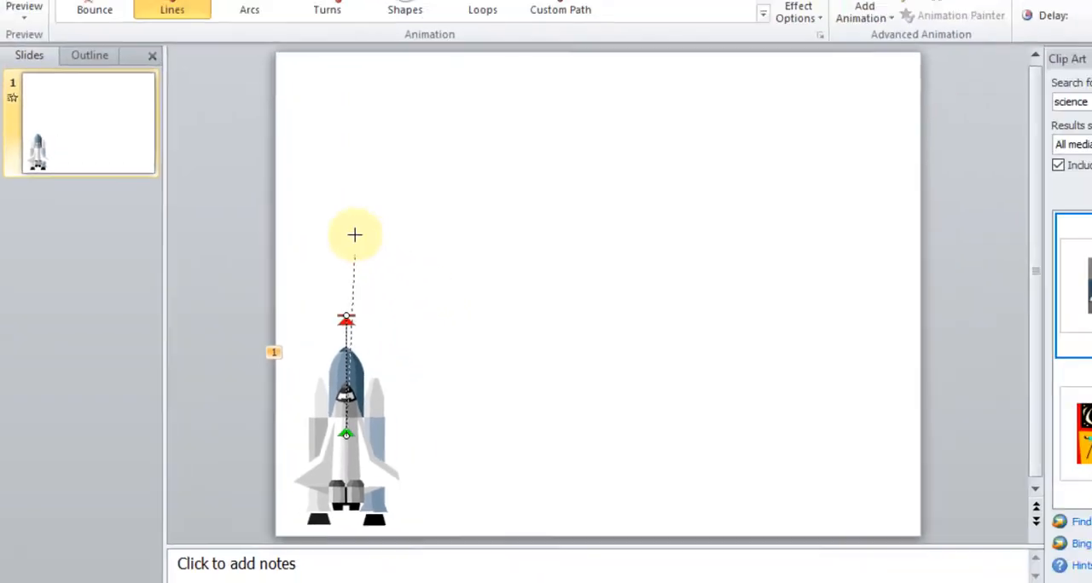
{"action": "left_click_drag", "start_coordinate": [287, 115], "coordinate": [291, 1]}
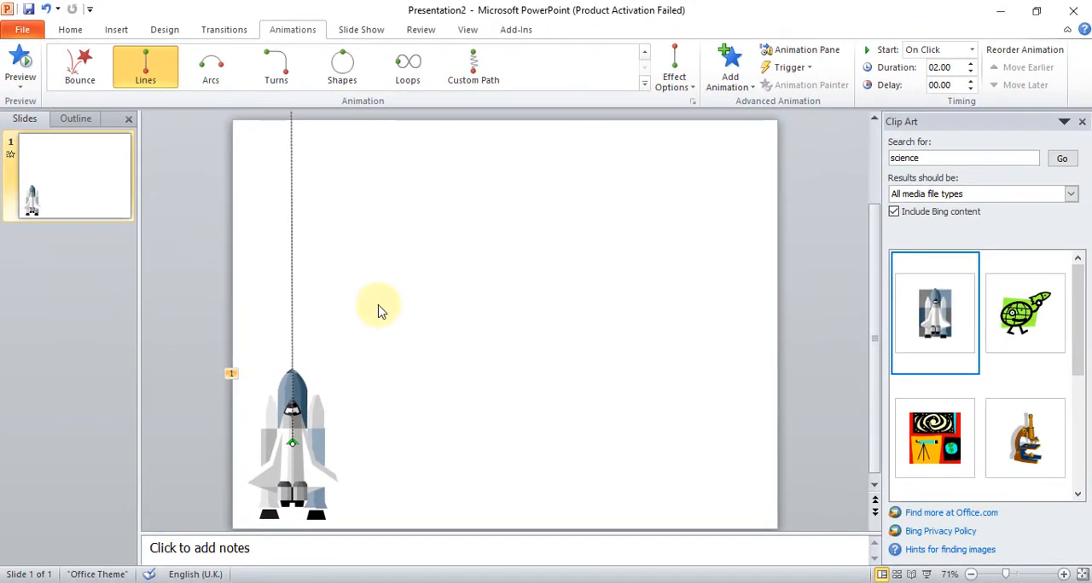
{"action": "left_click", "coordinate": [498, 441]}
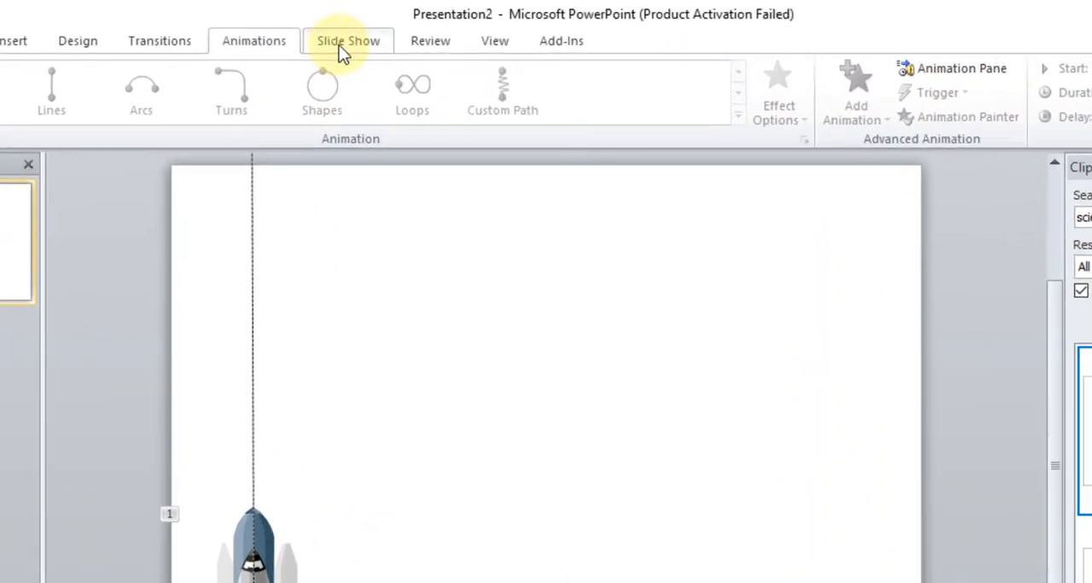
- Play the slide show to preview the shuttle's upward motion and return to the editing view
{"action": "left_click", "coordinate": [338, 45]}
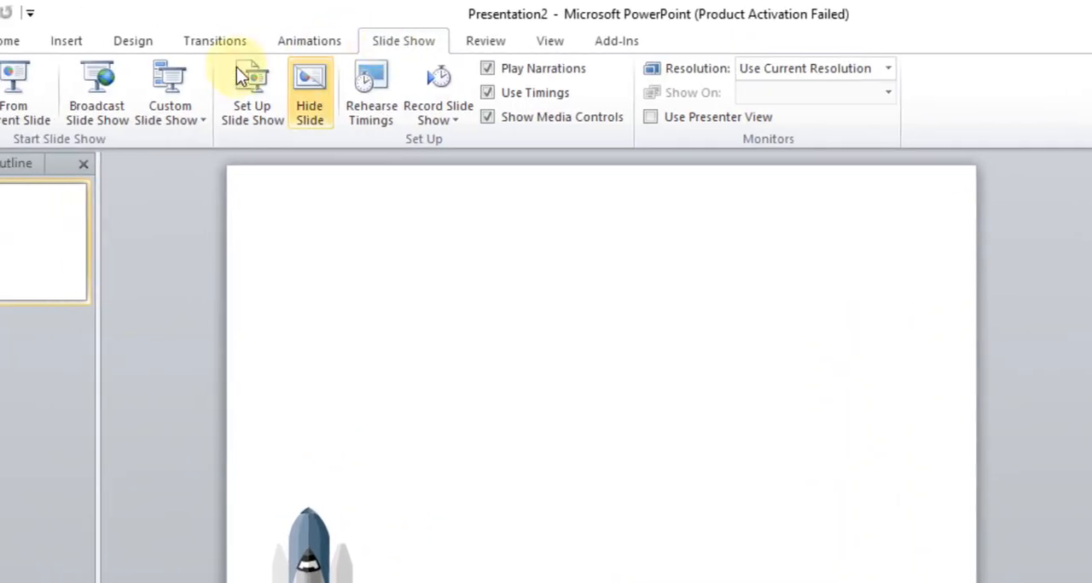
{"action": "left_click", "coordinate": [53, 79]}
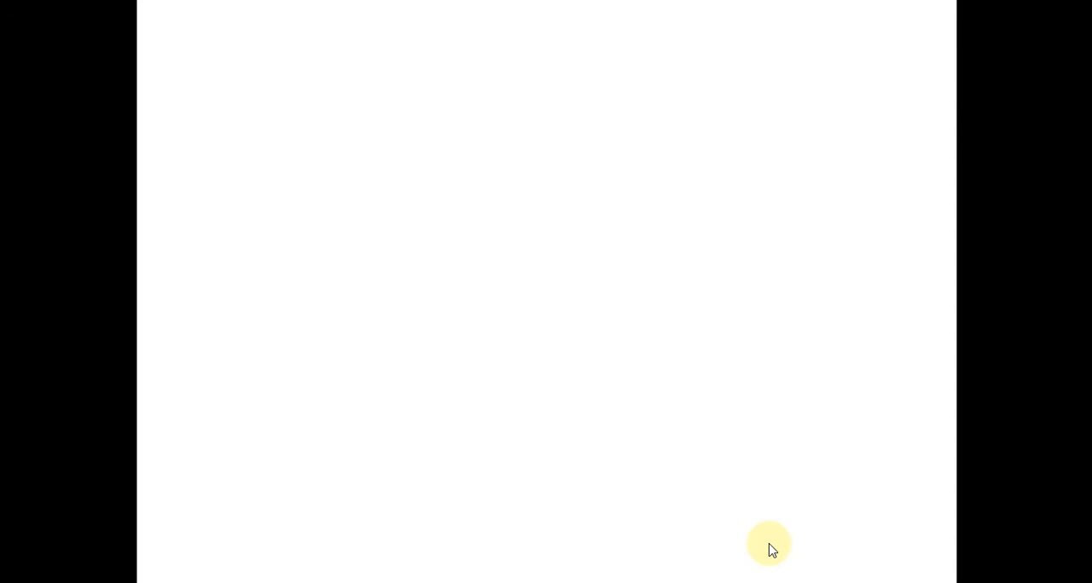
{"action": "left_click", "coordinate": [771, 550]}
{"action": "left_click", "coordinate": [768, 548]}
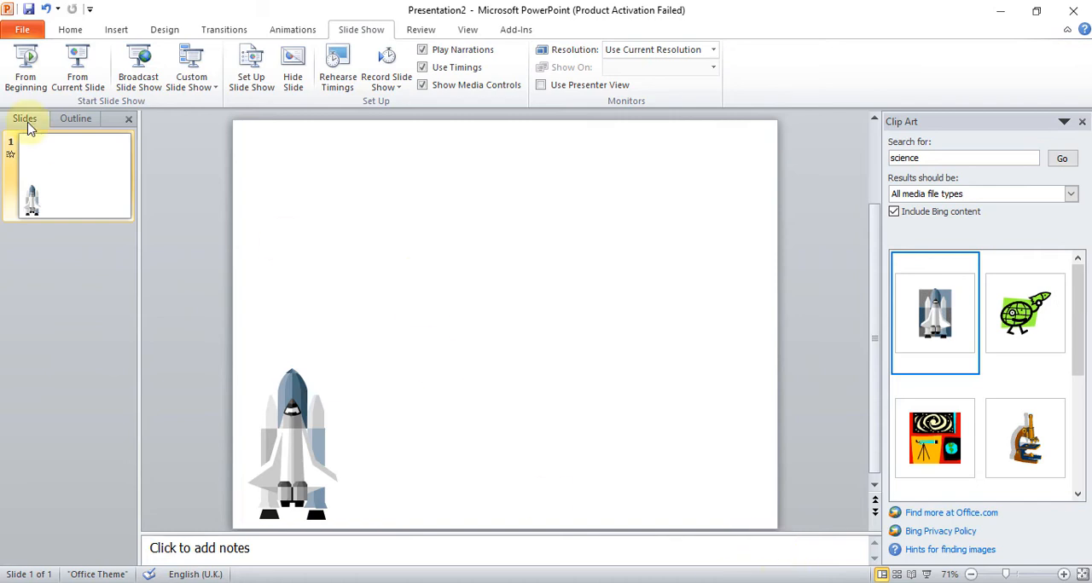
- Add a new blank slide after the shuttle slide and search the clip art for "ball"
{"action": "left_click", "coordinate": [70, 29]}
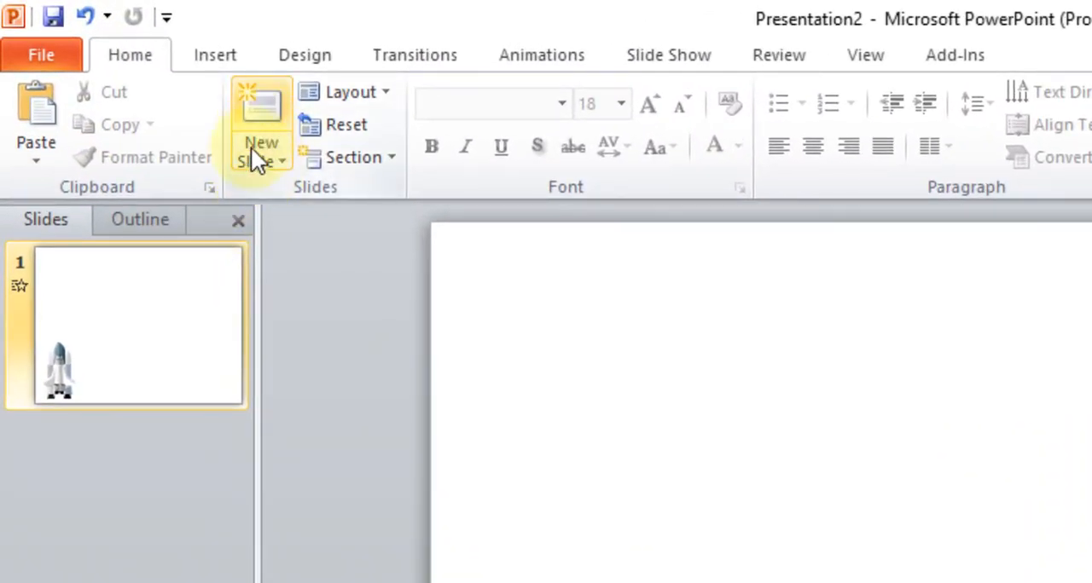
{"action": "left_click", "coordinate": [267, 106]}
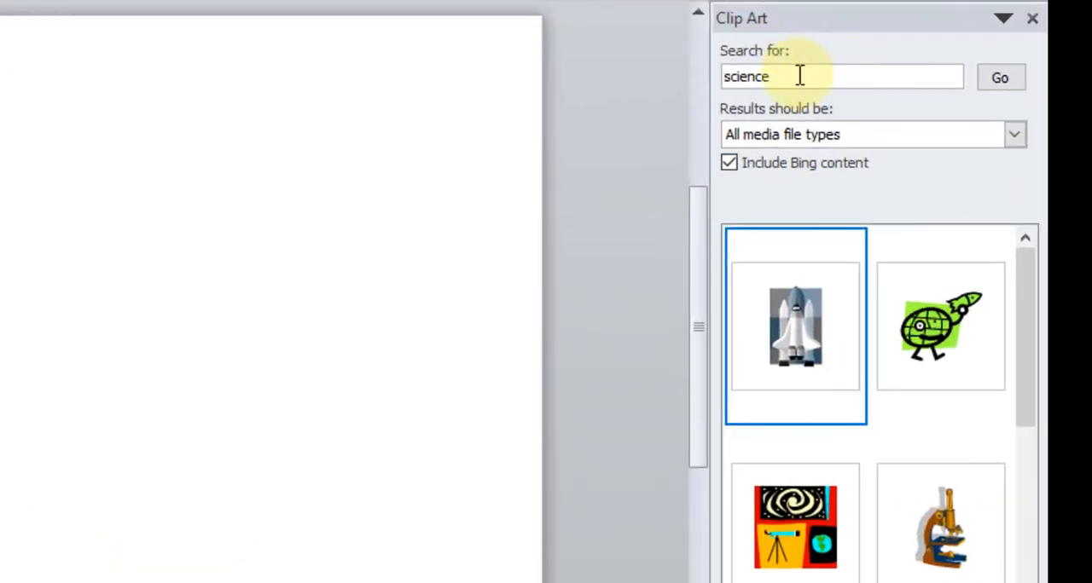
{"action": "double_click", "coordinate": [721, 81]}
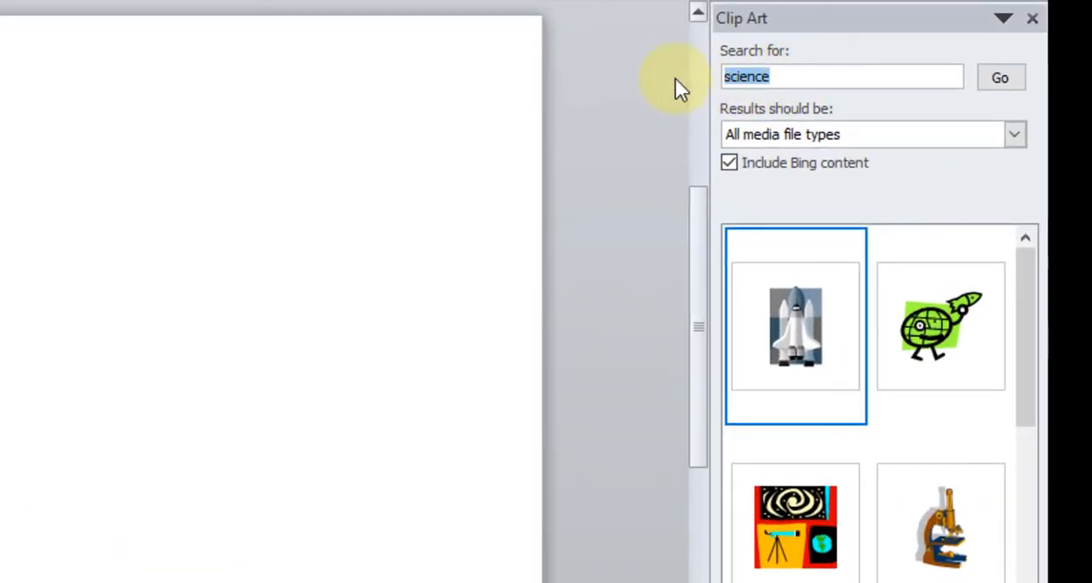
{"action": "type", "text": "ball"}
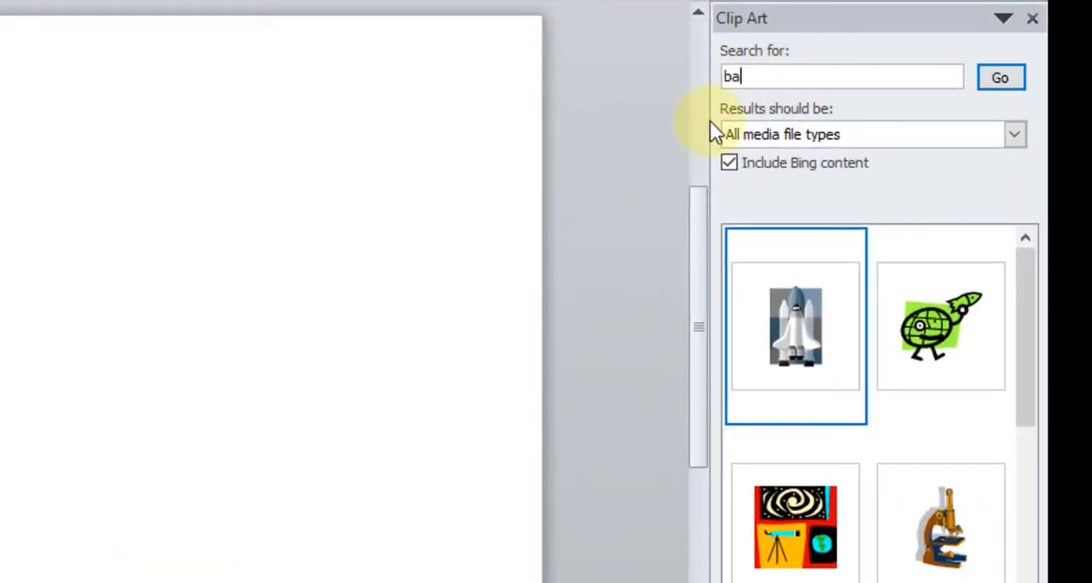
{"action": "left_click", "coordinate": [999, 77]}
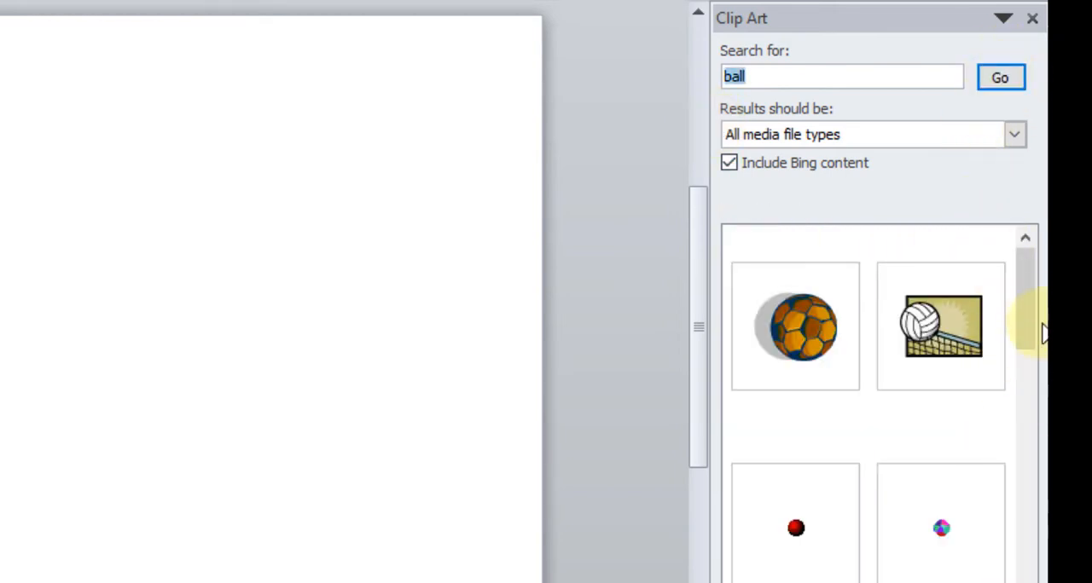
- Insert the orange and brown soccer ball clip art and move it toward the lower left of slide 2
{"action": "left_click_drag", "start_coordinate": [1027, 307], "coordinate": [967, 325]}
{"action": "left_click", "coordinate": [828, 323]}
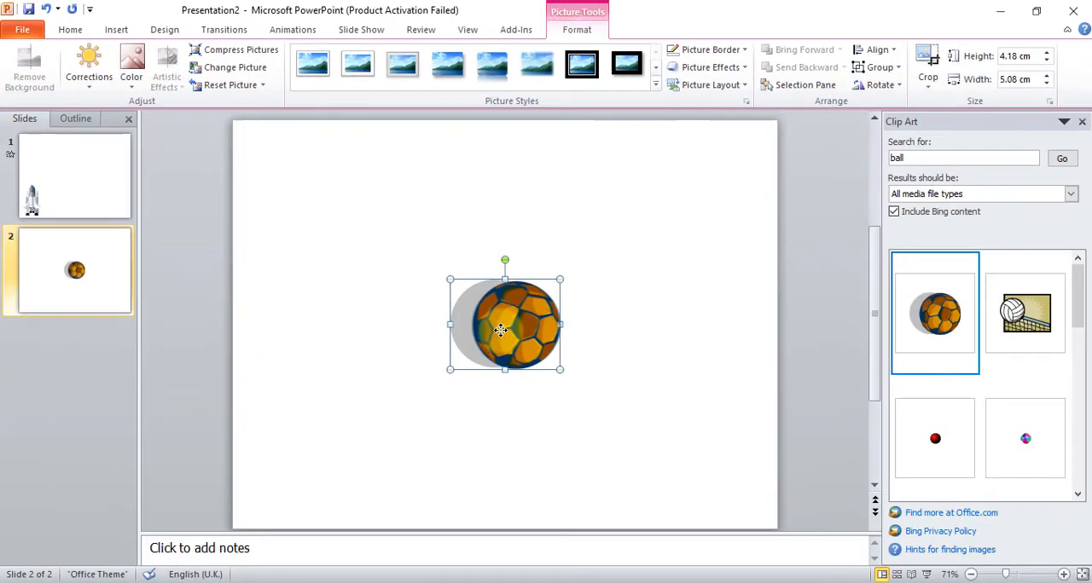
{"action": "left_click_drag", "start_coordinate": [102, 344], "coordinate": [0, 471]}
{"action": "left_click_drag", "start_coordinate": [316, 402], "coordinate": [353, 445]}
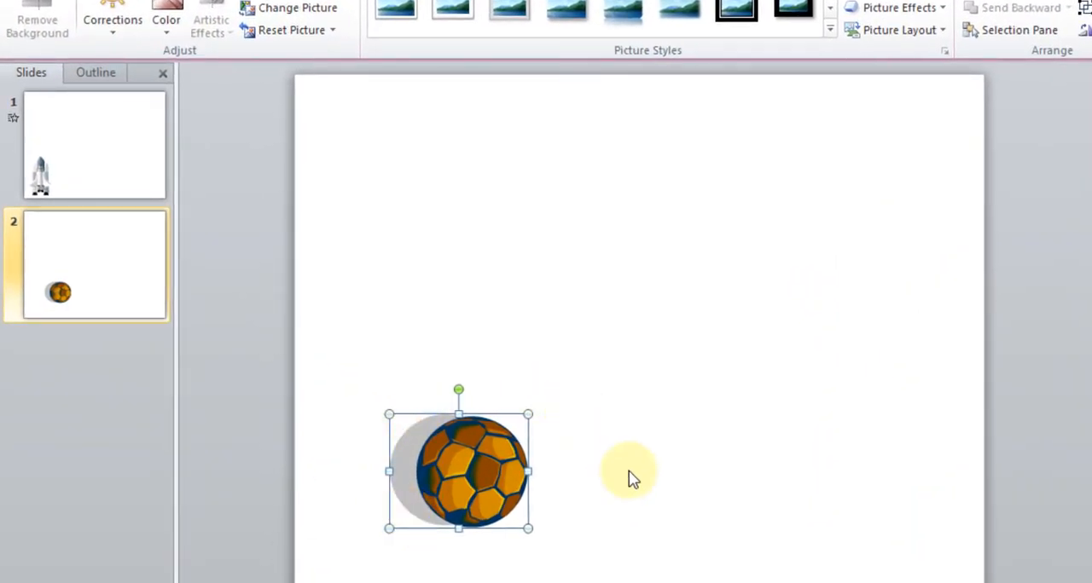
- Convert the imported ball picture to a Microsoft Office drawing object
{"action": "right_click", "coordinate": [440, 449]}
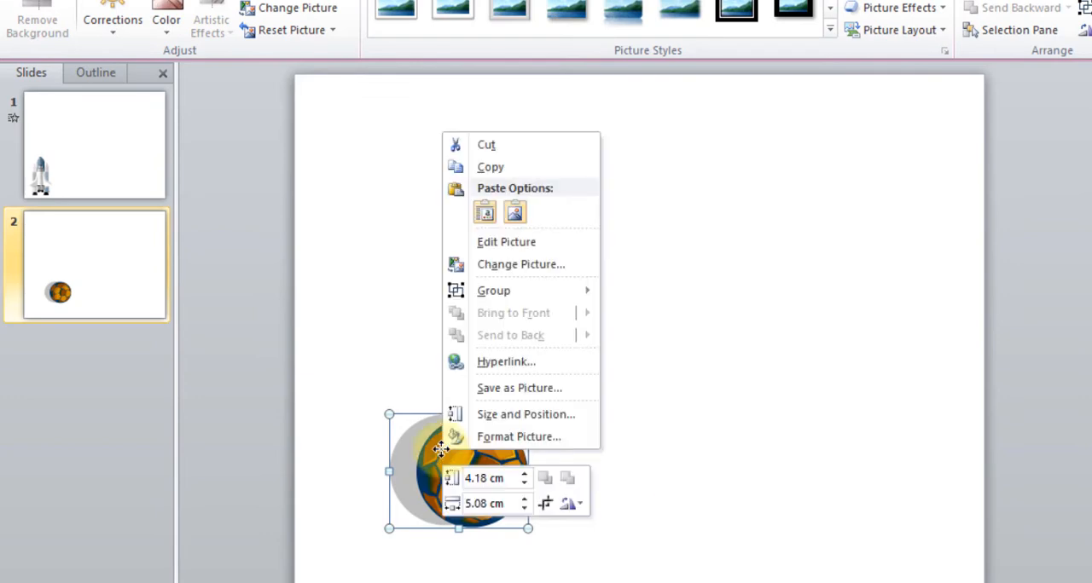
{"action": "left_click", "coordinate": [671, 465]}
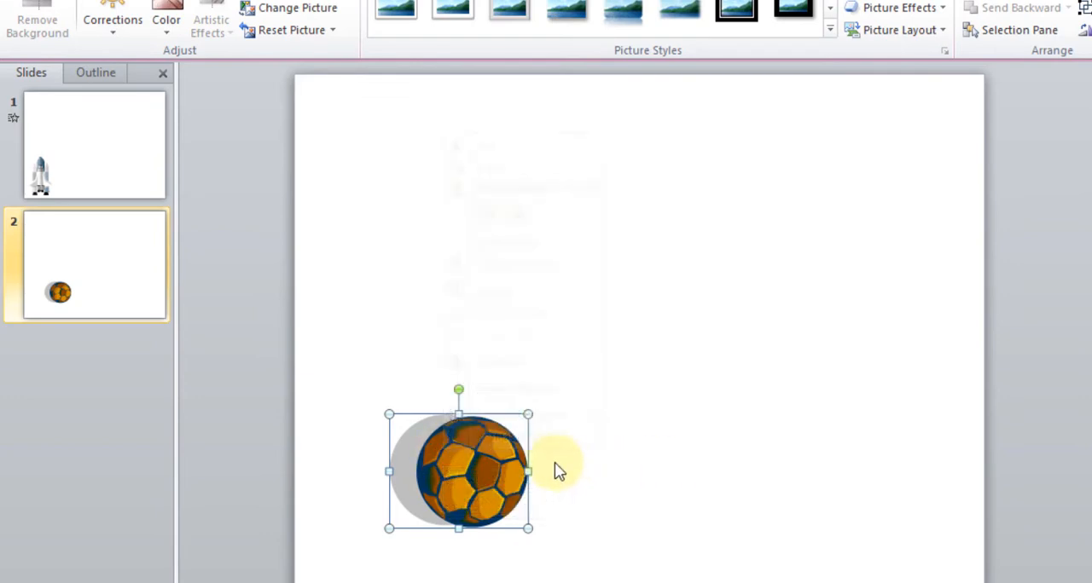
{"action": "right_click", "coordinate": [471, 462]}
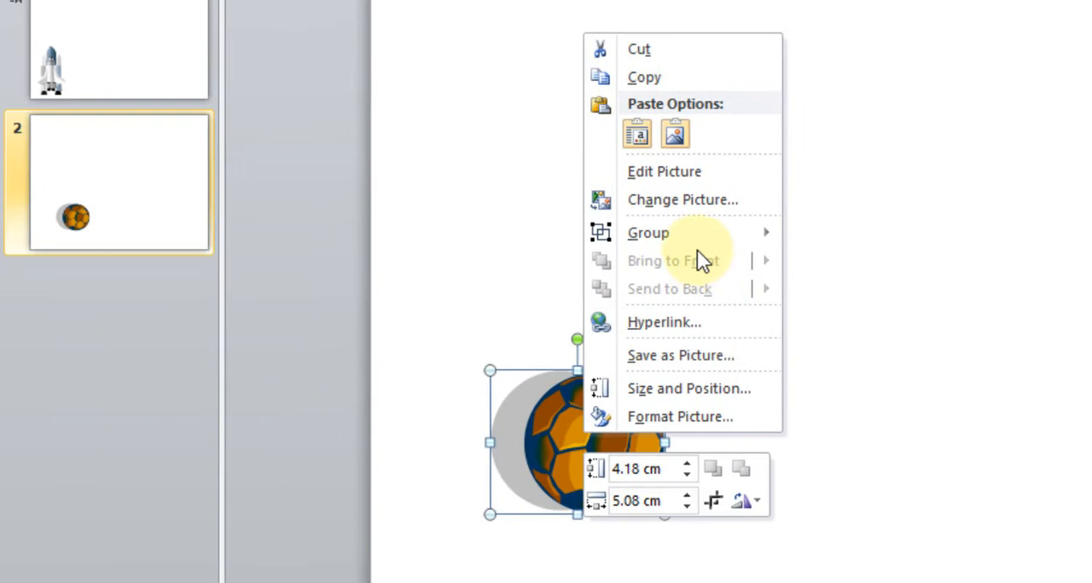
{"action": "mouse_move", "coordinate": [687, 234]}
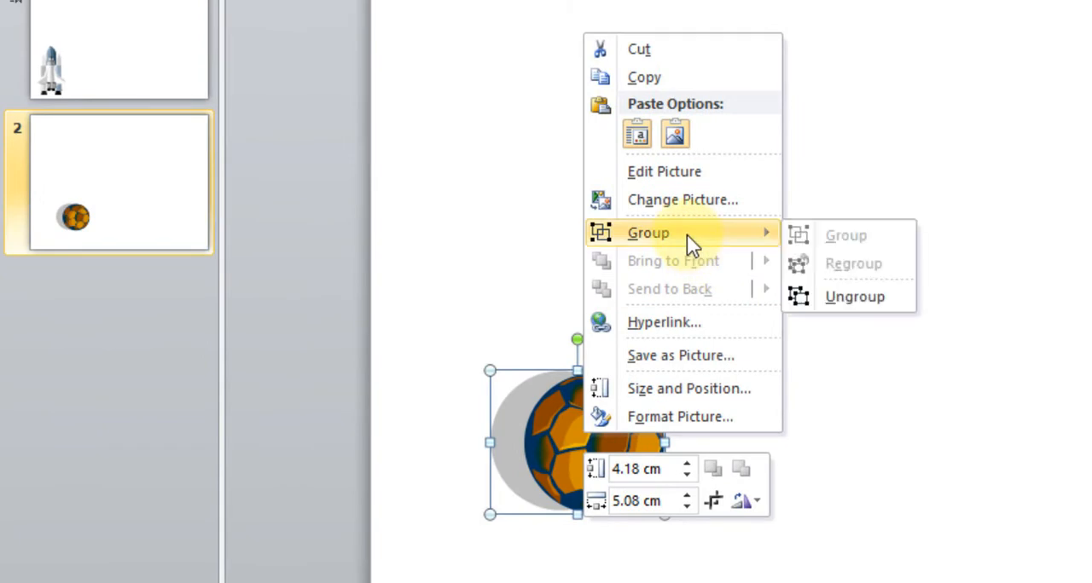
{"action": "left_click", "coordinate": [877, 302]}
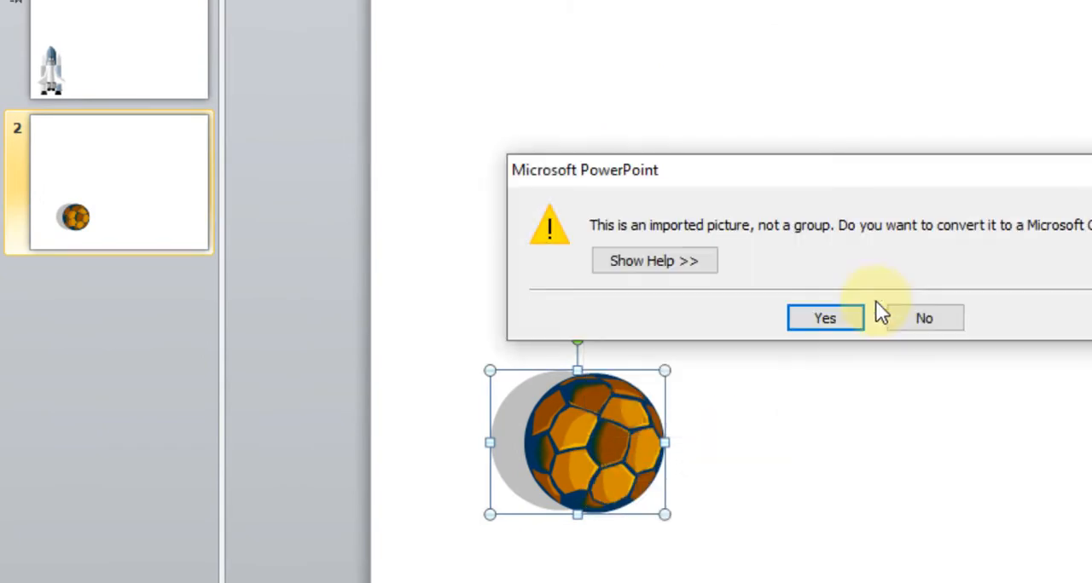
{"action": "left_click", "coordinate": [818, 320]}
- Ungroup the ball drawing into its separate shapes and clear the selection
{"action": "right_click", "coordinate": [538, 404]}
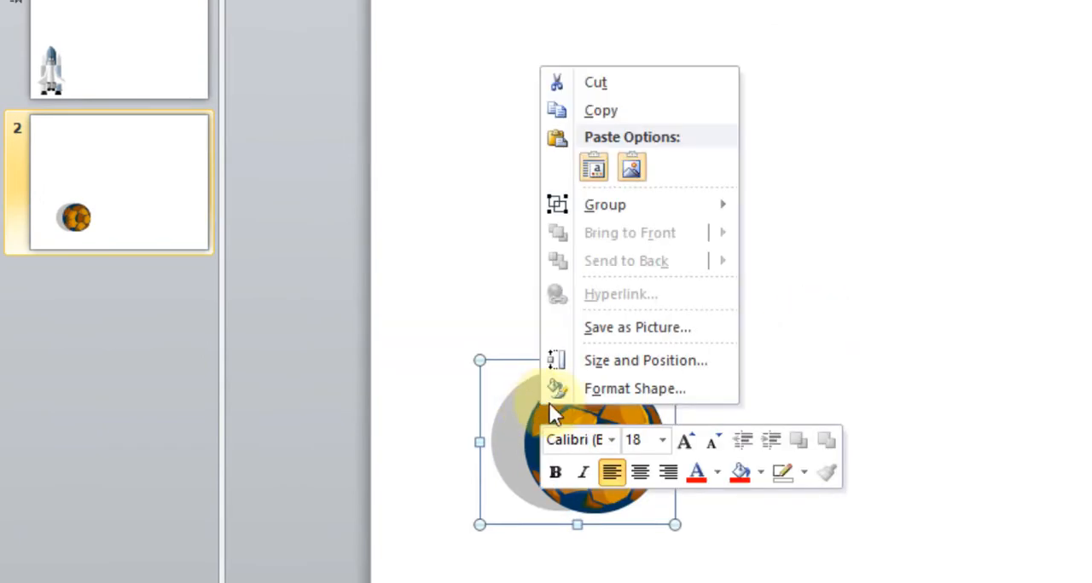
{"action": "mouse_move", "coordinate": [620, 215]}
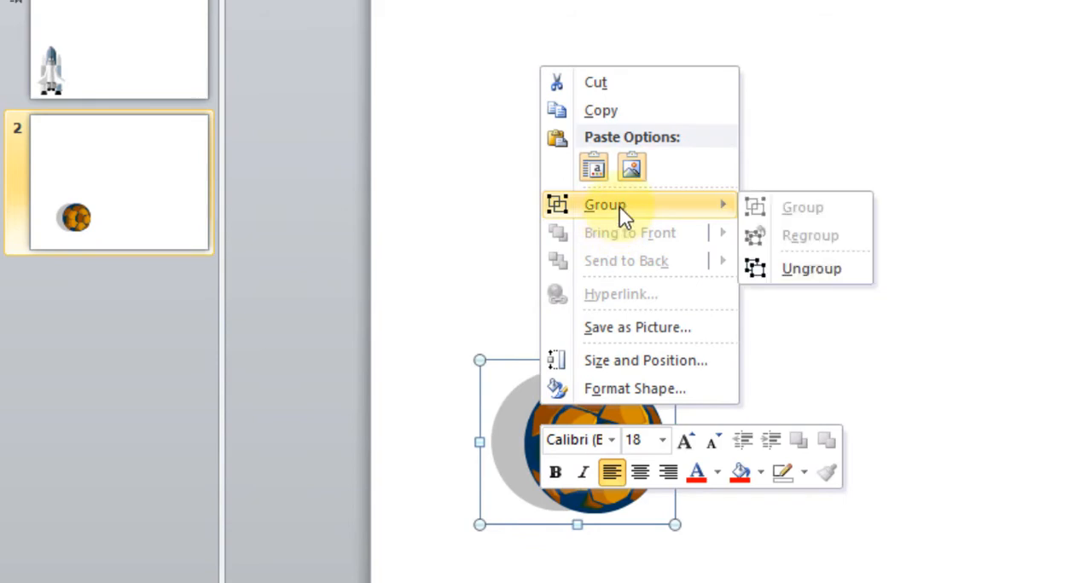
{"action": "left_click", "coordinate": [825, 271]}
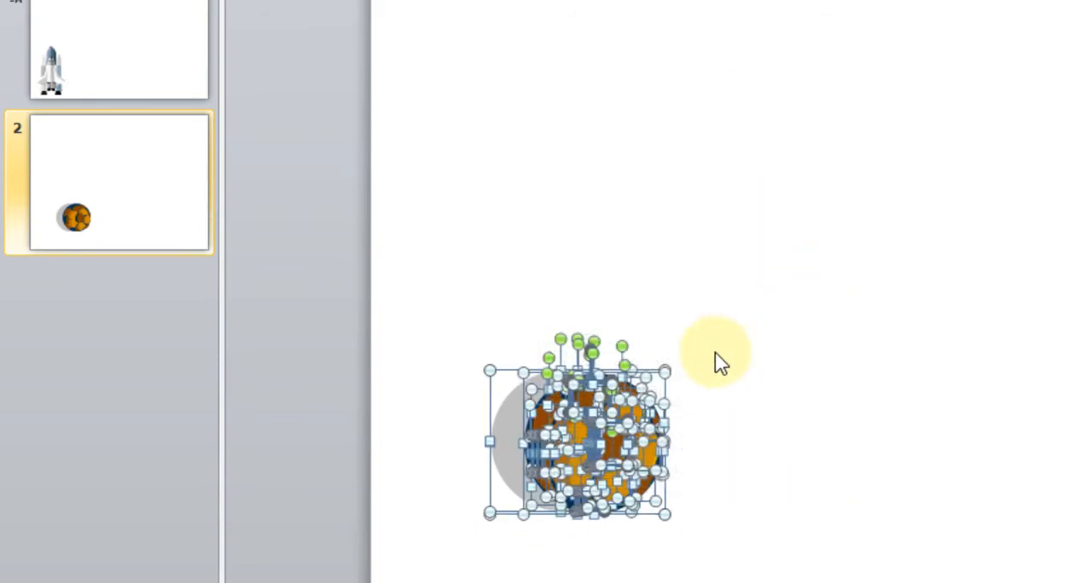
{"action": "left_click", "coordinate": [609, 360]}
- Delete the gray shadow circle behind the ball and regroup the remaining ball shapes
{"action": "left_click_drag", "start_coordinate": [517, 399], "coordinate": [477, 241]}
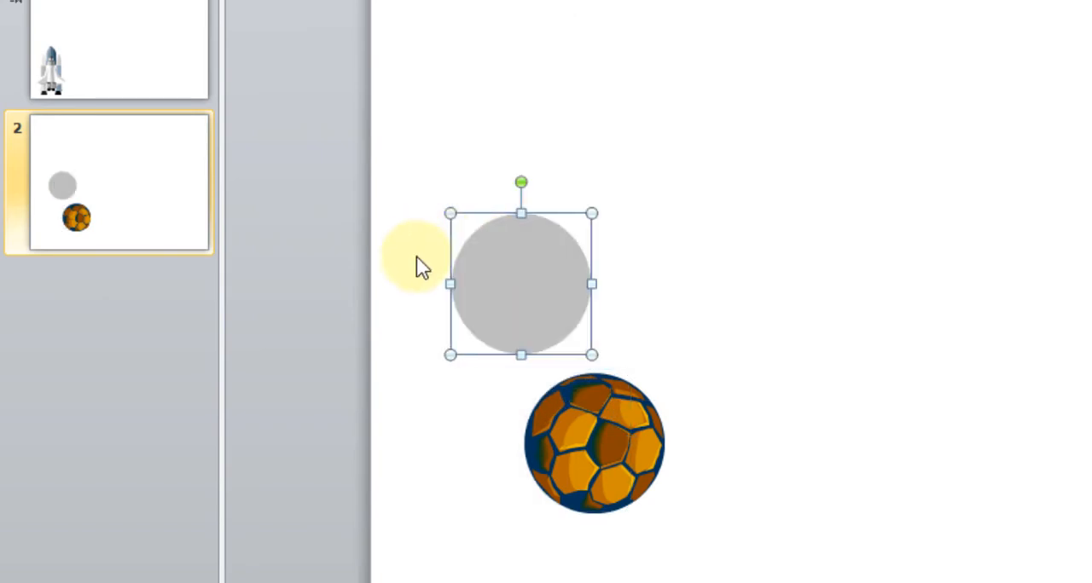
{"action": "key", "text": "Delete"}
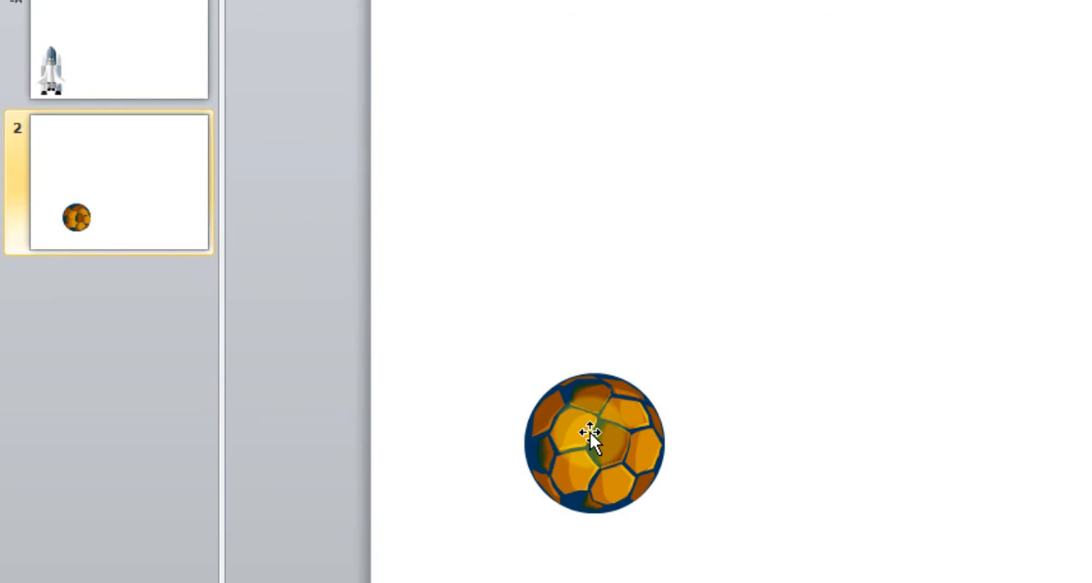
{"action": "right_click", "coordinate": [589, 433]}
{"action": "mouse_move", "coordinate": [722, 203]}
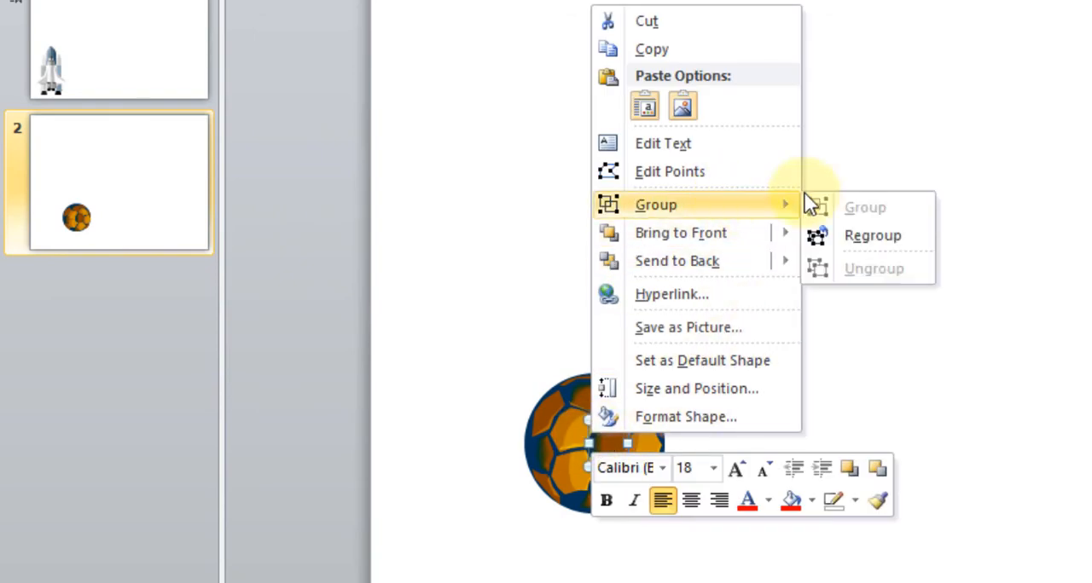
{"action": "left_click", "coordinate": [883, 241]}
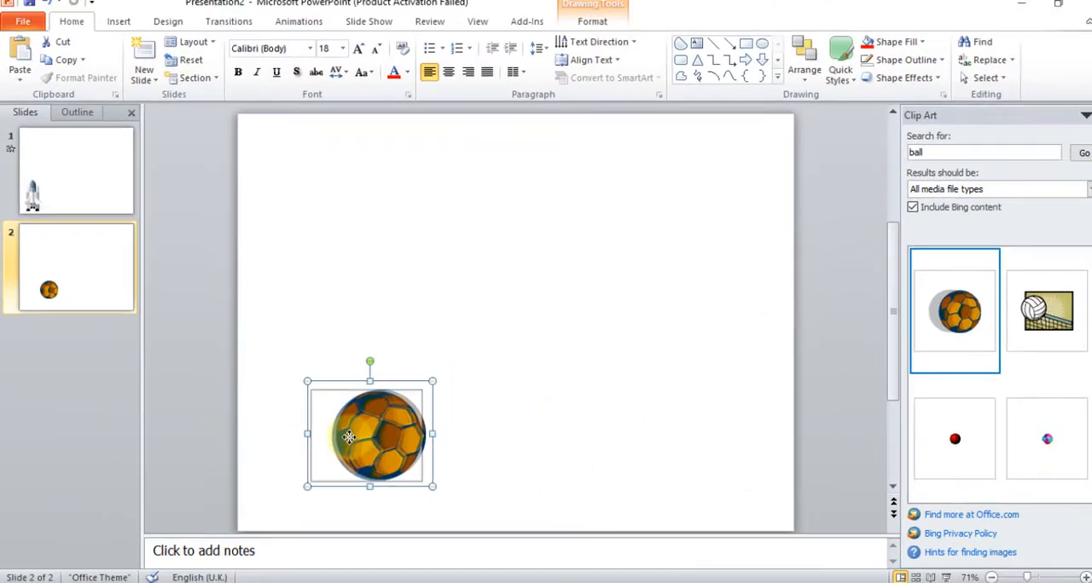
- Shrink the ball slightly and place it in the lower-left corner of slide 2
{"action": "left_click_drag", "start_coordinate": [349, 437], "coordinate": [175, 488]}
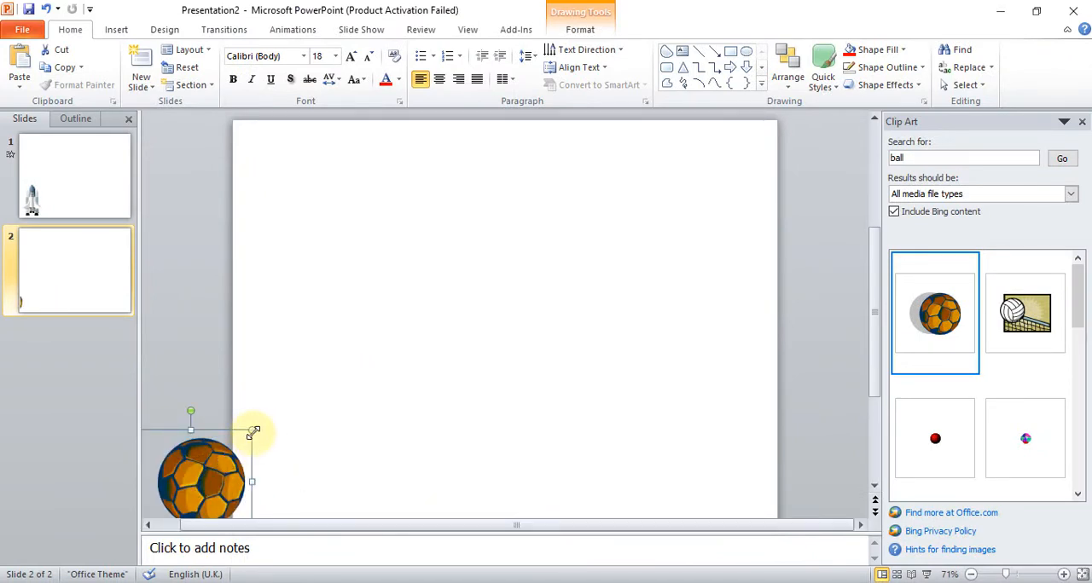
{"action": "left_click_drag", "start_coordinate": [252, 433], "coordinate": [227, 454]}
{"action": "left_click_drag", "start_coordinate": [173, 488], "coordinate": [254, 469]}
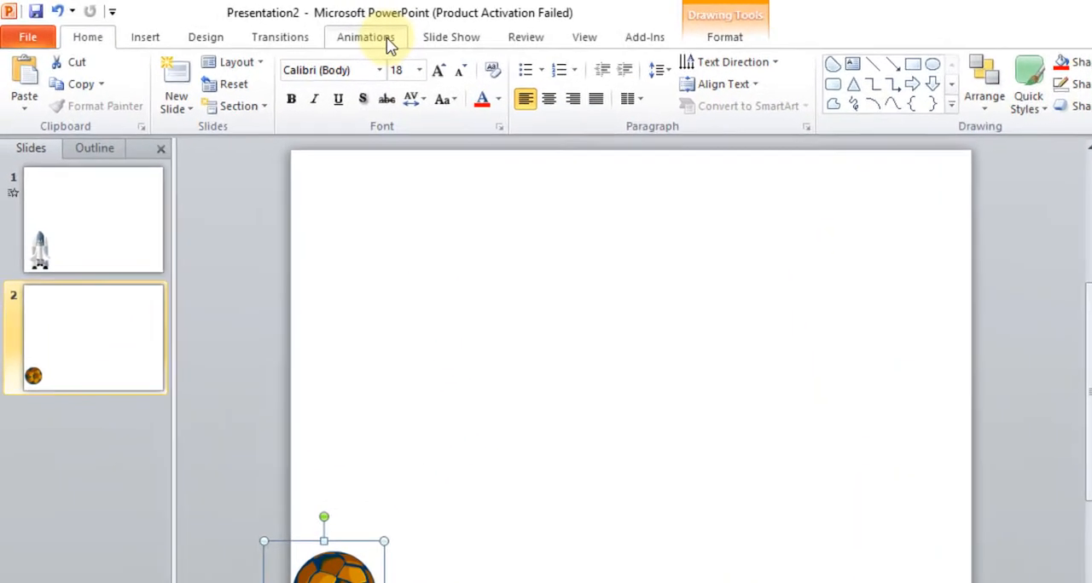
- Apply the Zigzag motion path to the ball and stretch the path horizontally past the slide's right edge
{"action": "left_click", "coordinate": [388, 44]}
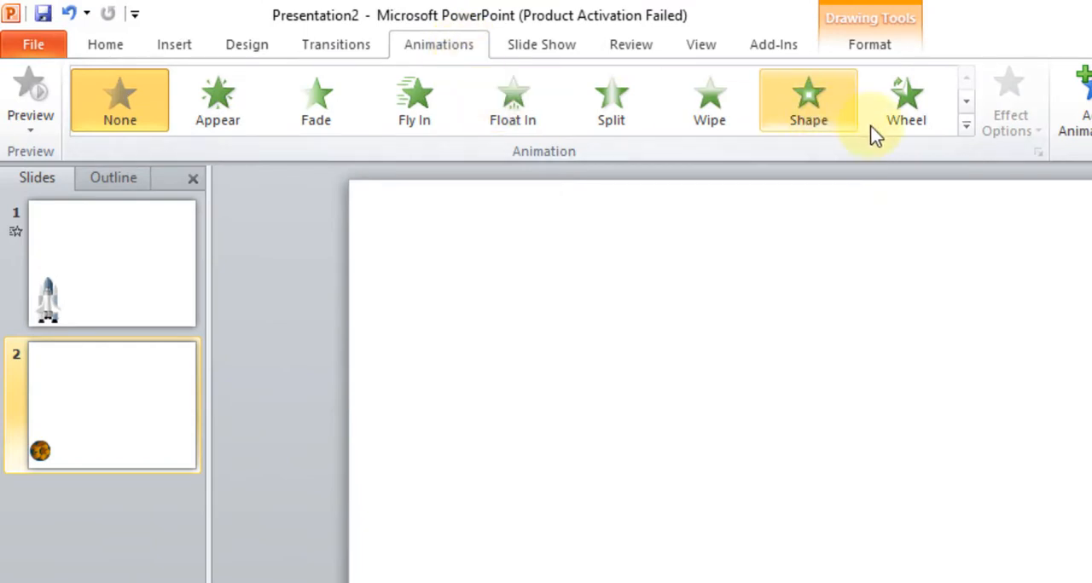
{"action": "left_click", "coordinate": [802, 118]}
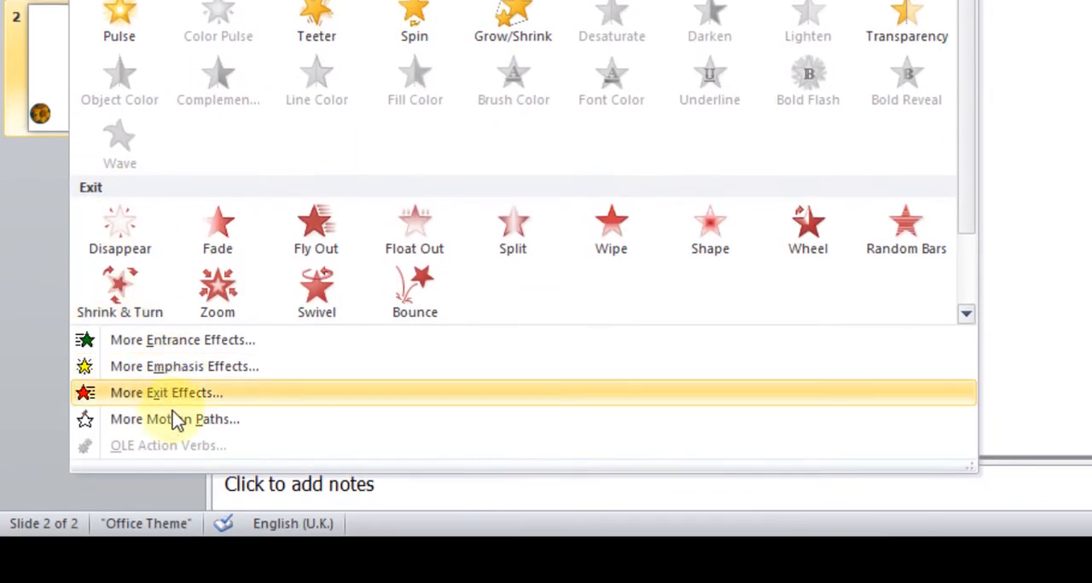
{"action": "left_click", "coordinate": [175, 422]}
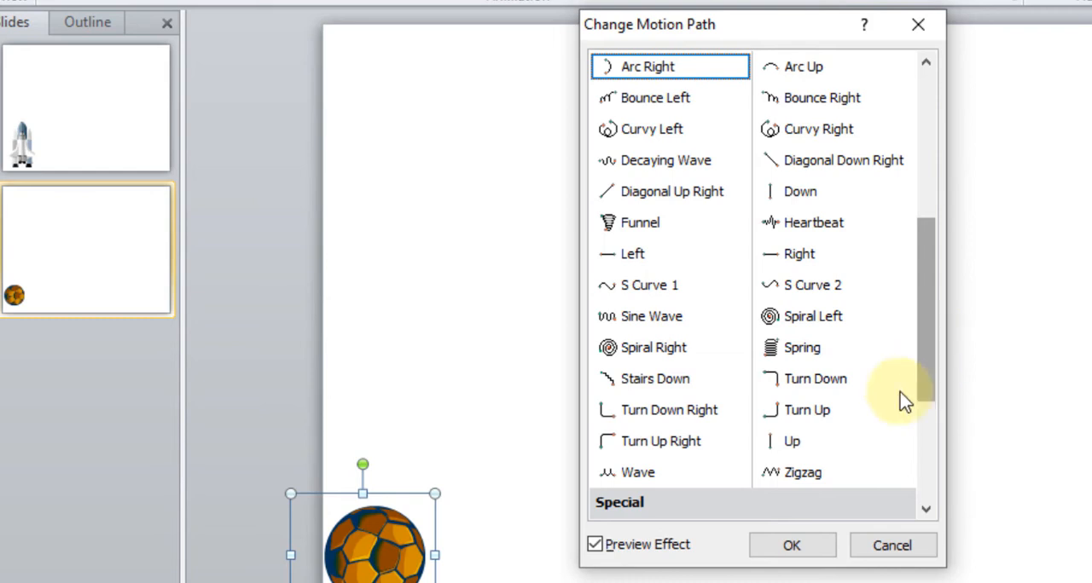
{"action": "left_click", "coordinate": [807, 477]}
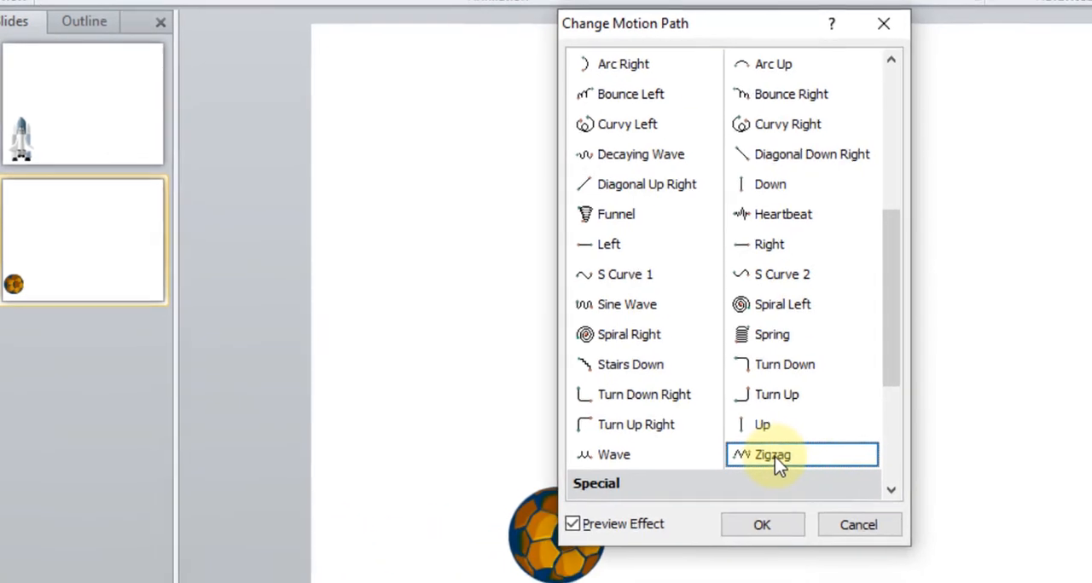
{"action": "left_click", "coordinate": [761, 525]}
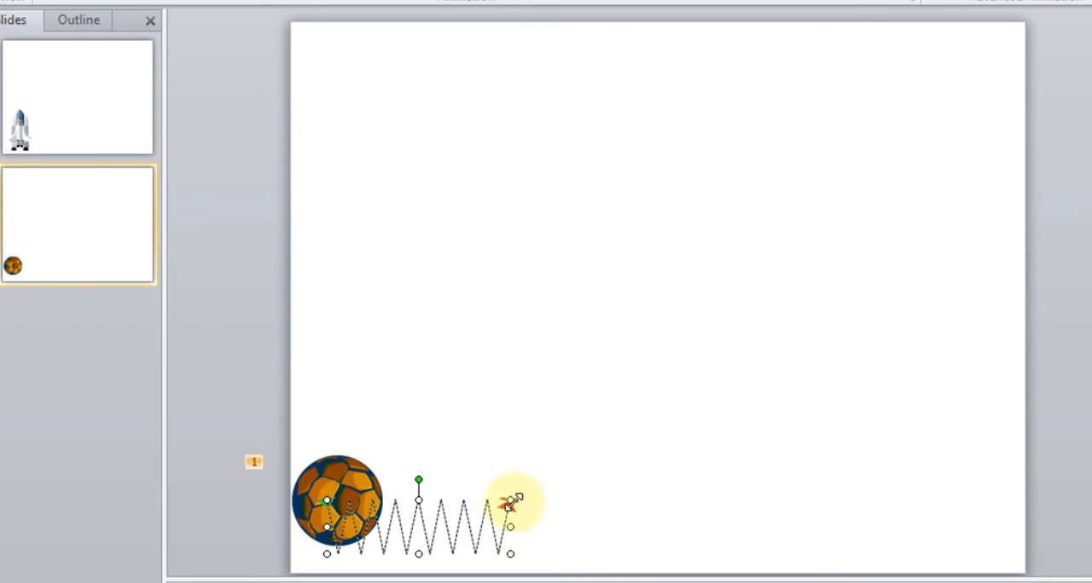
{"action": "left_click_drag", "start_coordinate": [510, 502], "coordinate": [1083, 512]}
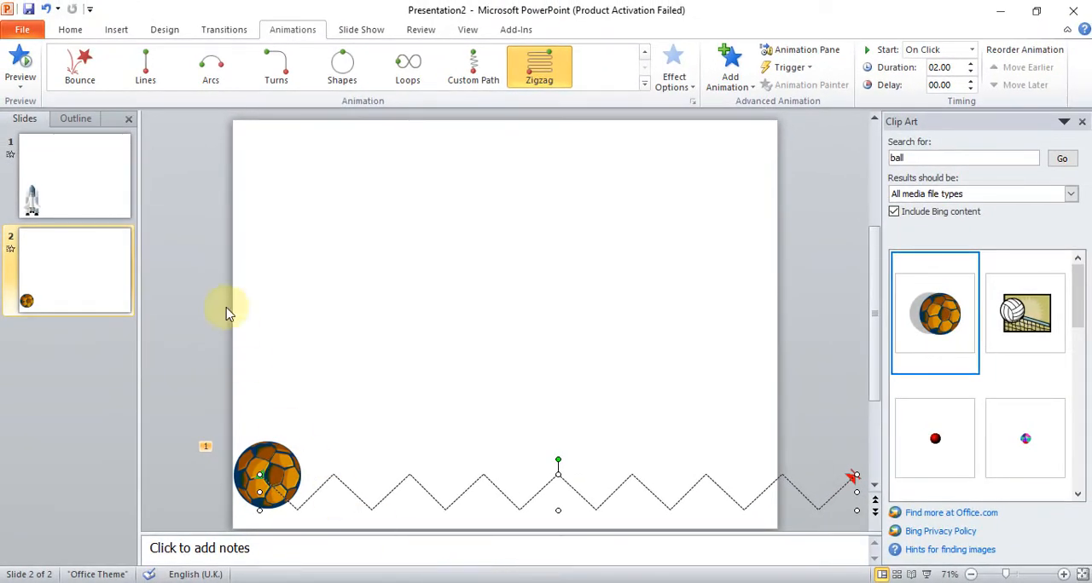
{"action": "left_click", "coordinate": [174, 287]}
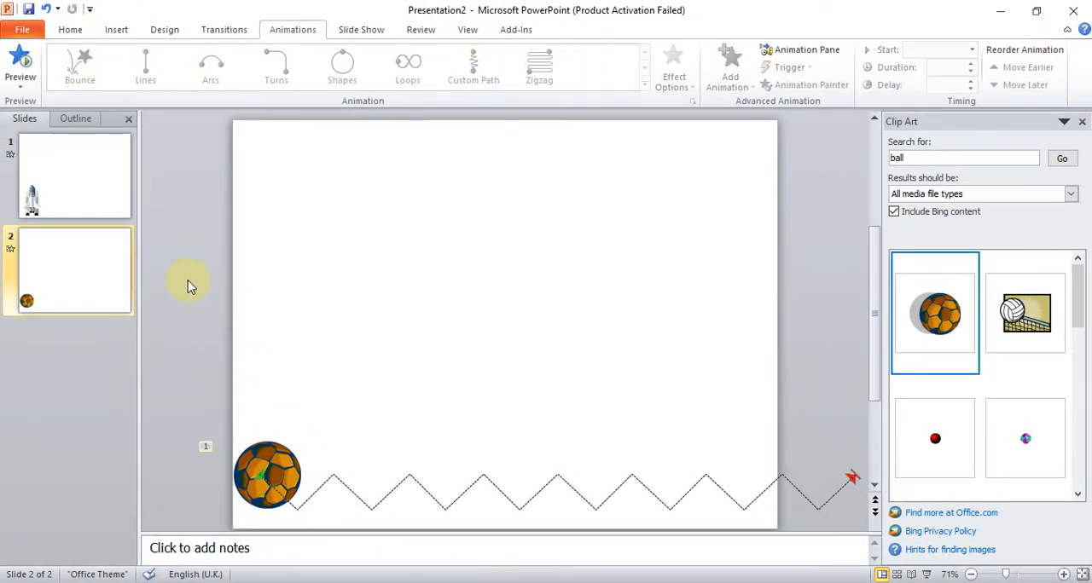
- Play the slide show from the first slide to check the shuttle and ball animations
{"action": "left_click", "coordinate": [361, 30]}
{"action": "left_click", "coordinate": [34, 63]}
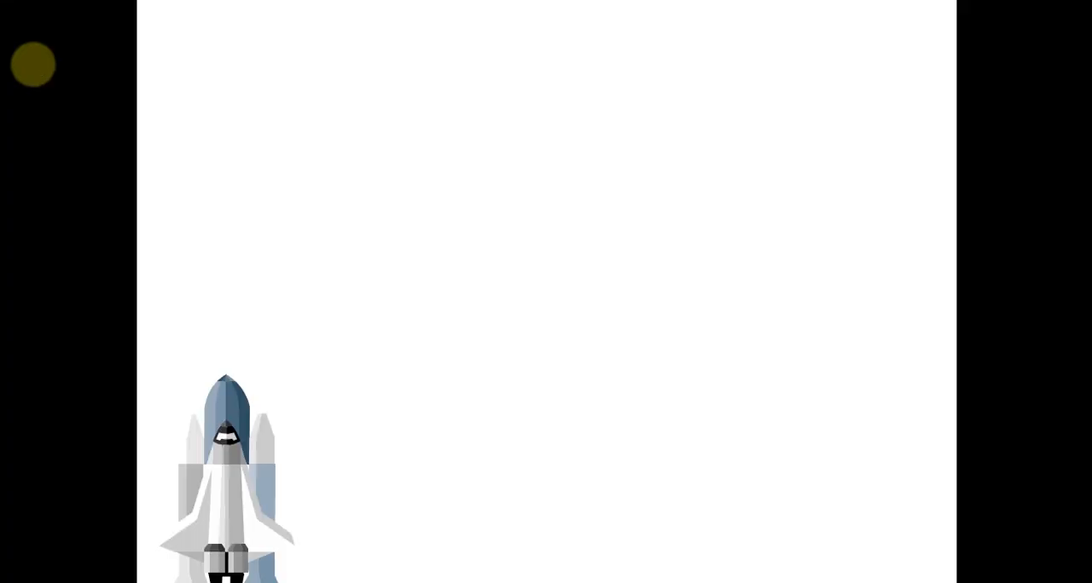
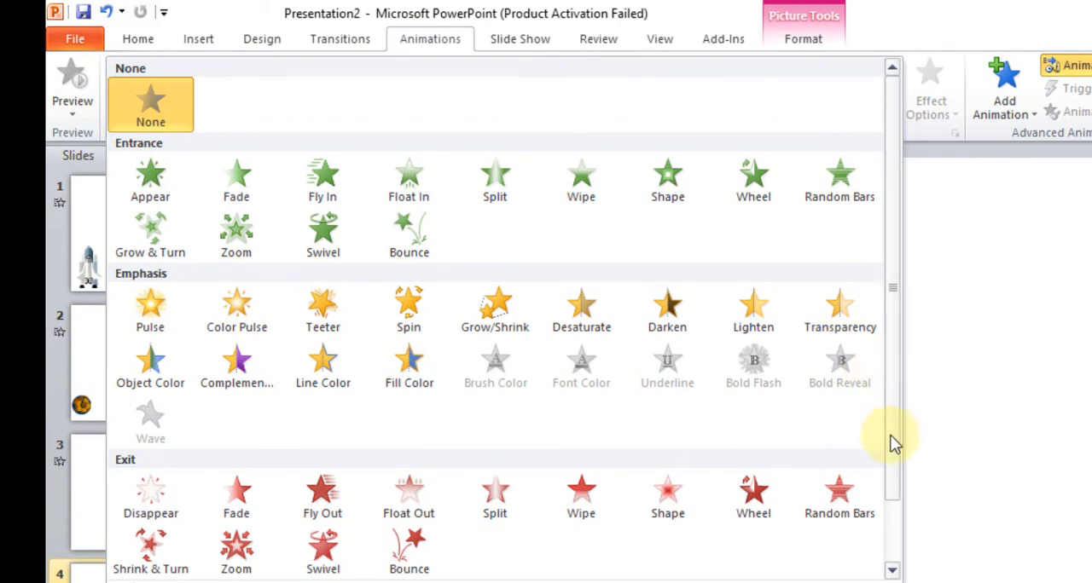
- Draw a winding freehand Custom Path from slide 4's red ball to the slide's lower-right corner, and check the motion in the slide show
{"action": "scroll", "coordinate": [892, 441], "scroll_direction": "down", "scroll_amount": 1}
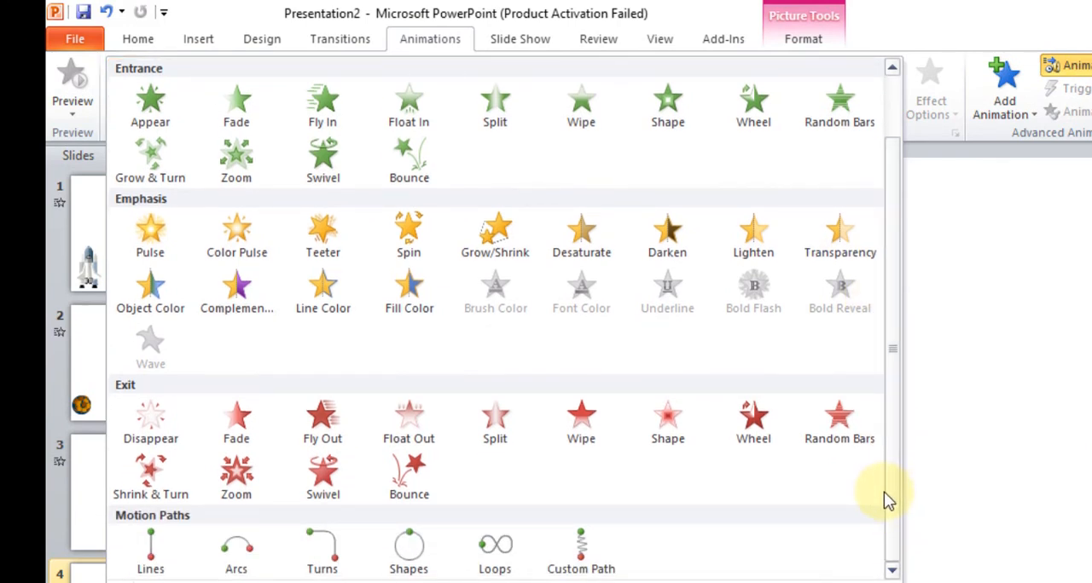
{"action": "scroll", "coordinate": [892, 486], "scroll_direction": "up", "scroll_amount": 1}
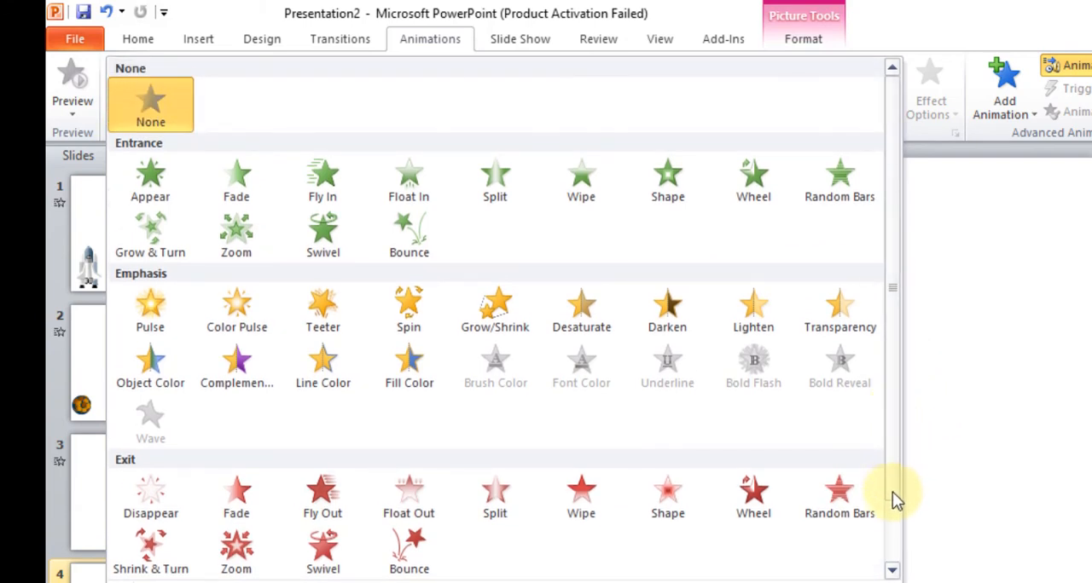
{"action": "scroll", "coordinate": [892, 492], "scroll_direction": "down", "scroll_amount": 1}
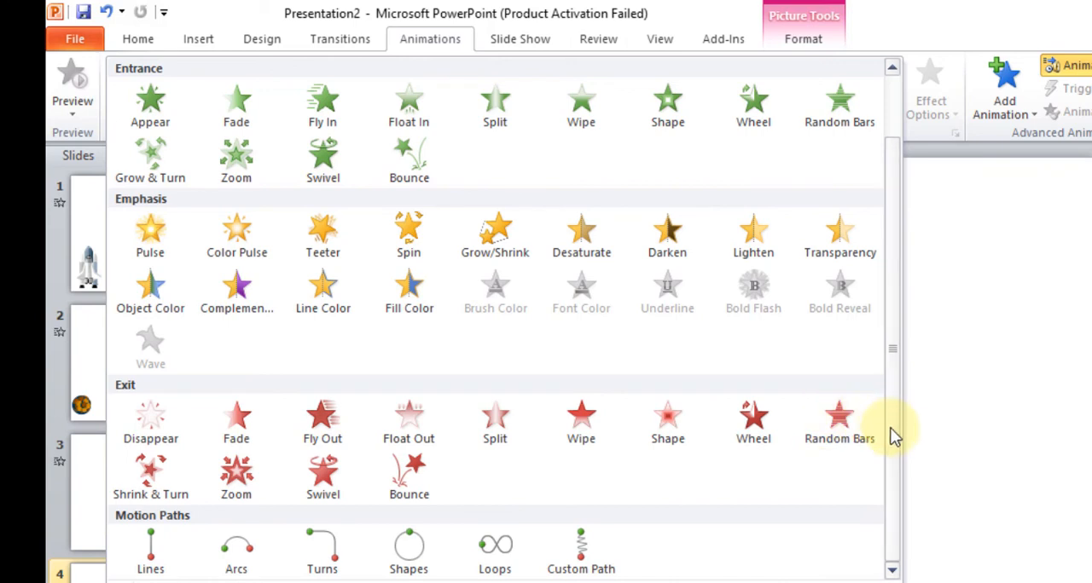
{"action": "scroll", "coordinate": [887, 415], "scroll_direction": "up", "scroll_amount": 1}
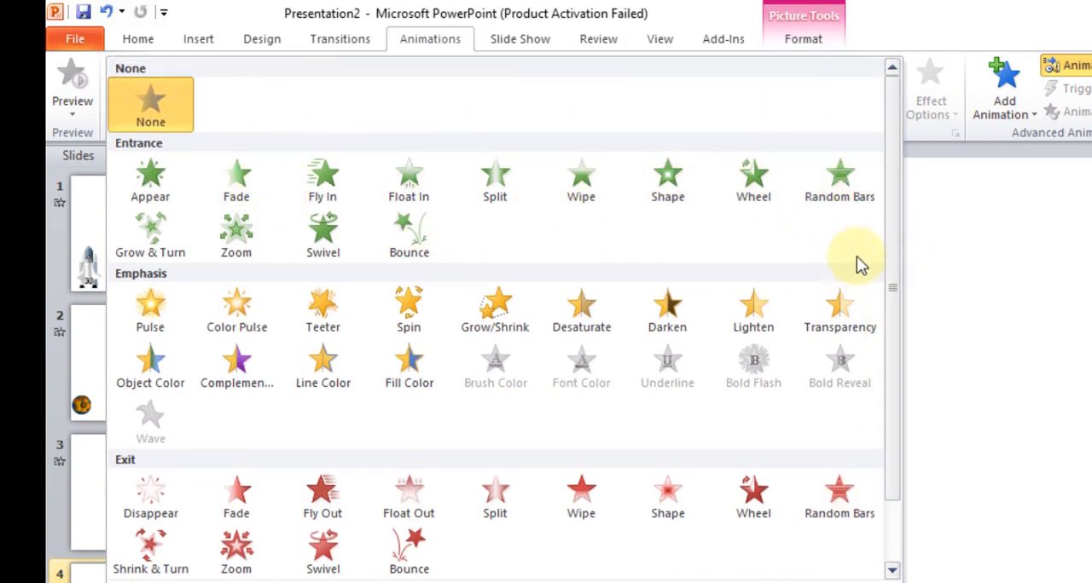
{"action": "scroll", "coordinate": [896, 307], "scroll_direction": "down", "scroll_amount": 1}
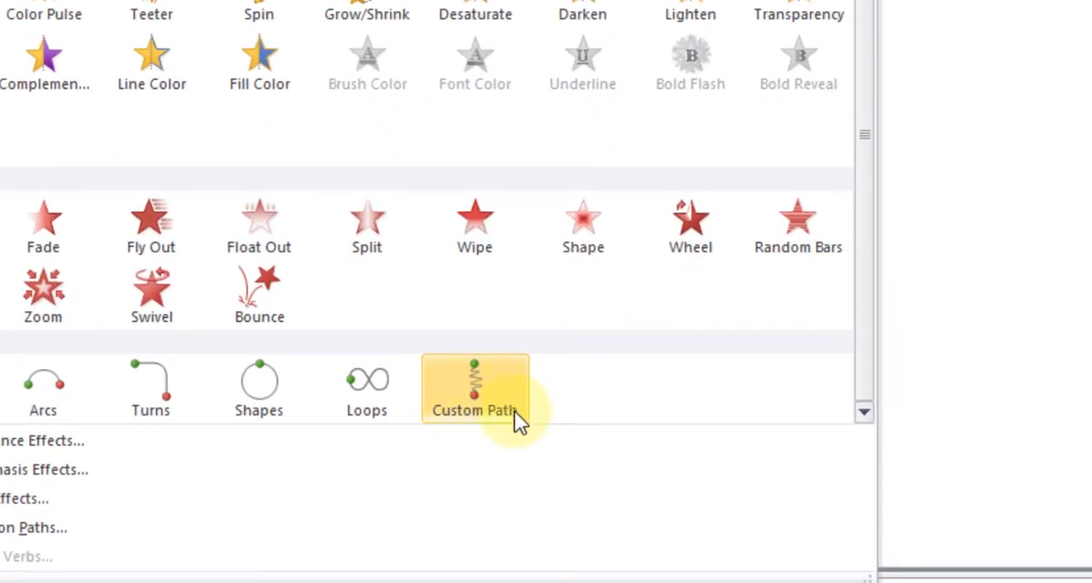
{"action": "left_click", "coordinate": [475, 396]}
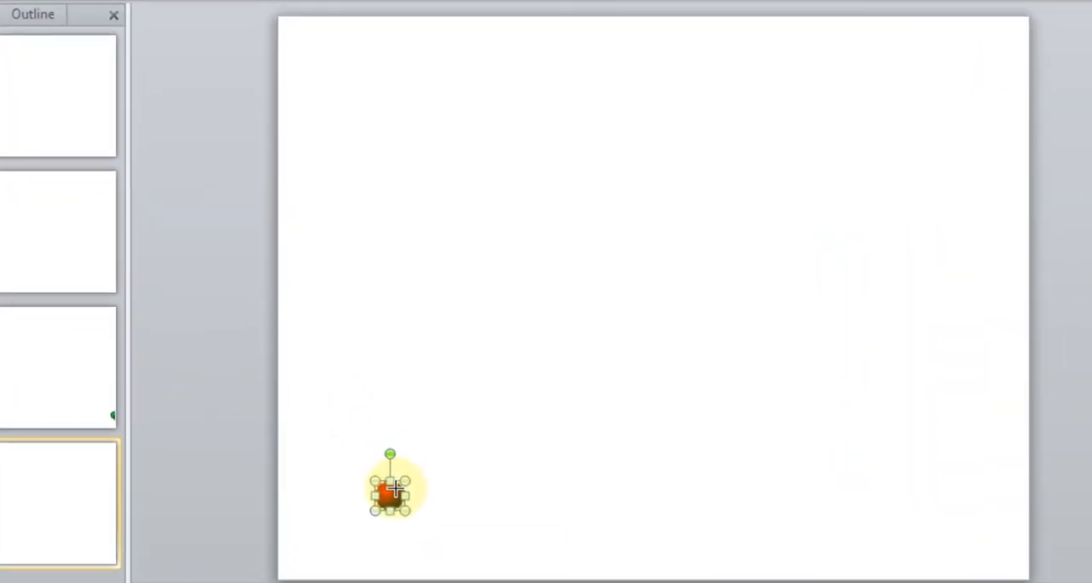
{"action": "mouse_move", "coordinate": [394, 488]}
{"action": "left_mouse_down"}
{"action": "mouse_move", "coordinate": [392, 227]}
{"action": "mouse_move", "coordinate": [753, 208]}
{"action": "mouse_move", "coordinate": [929, 419]}
{"action": "mouse_move", "coordinate": [695, 513]}
{"action": "mouse_move", "coordinate": [653, 444]}
{"action": "mouse_move", "coordinate": [649, 365]}
{"action": "mouse_move", "coordinate": [563, 454]}
{"action": "mouse_move", "coordinate": [526, 529]}
{"action": "mouse_move", "coordinate": [565, 551]}
{"action": "mouse_move", "coordinate": [818, 534]}
{"action": "mouse_move", "coordinate": [912, 515]}
{"action": "mouse_move", "coordinate": [984, 452]}
{"action": "left_mouse_up"}
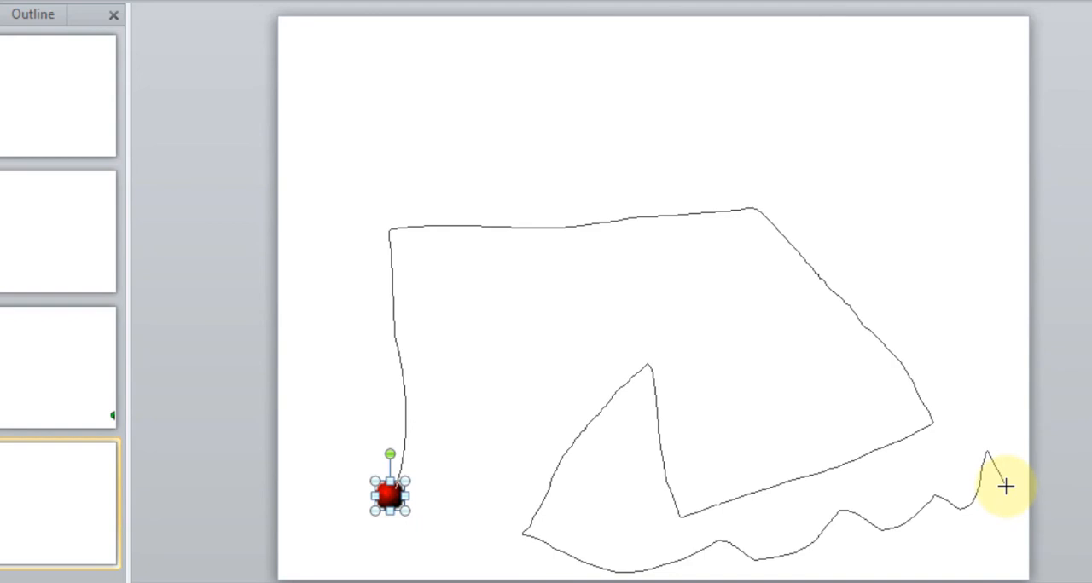
{"action": "double_click", "coordinate": [1005, 486]}
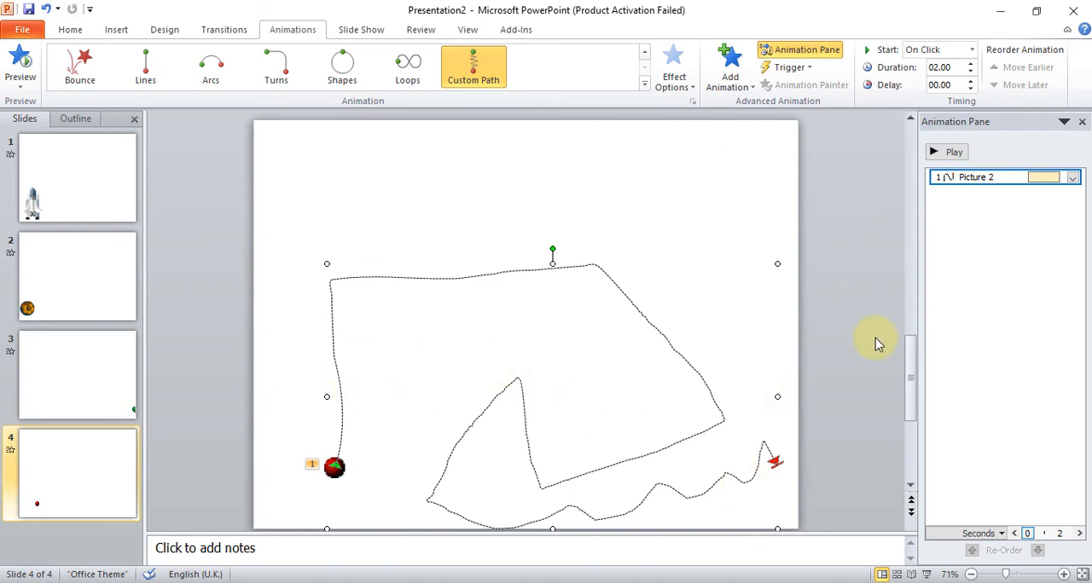
{"action": "key", "text": "F5"}
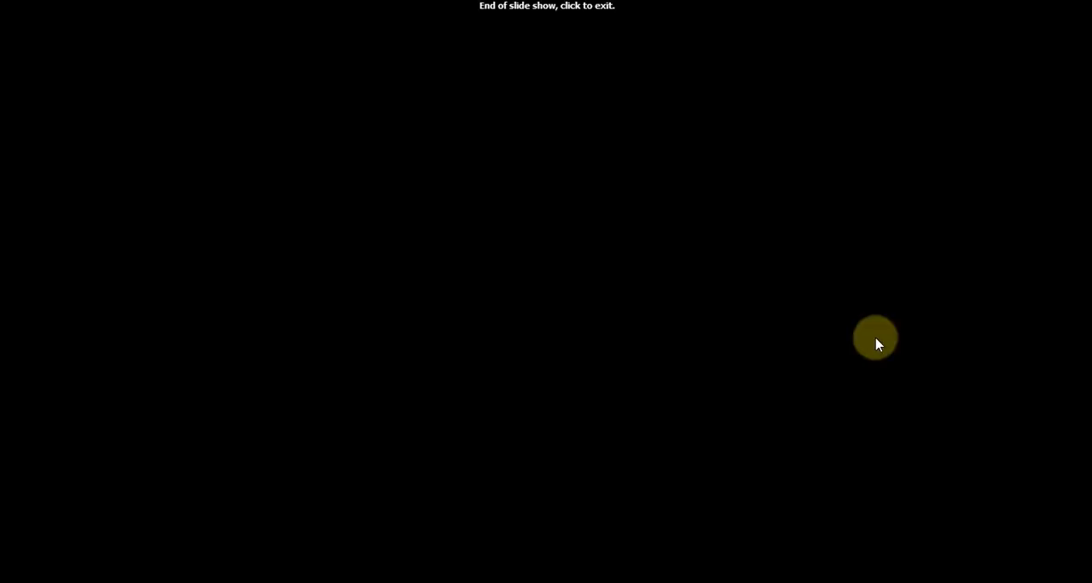
{"action": "left_click", "coordinate": [875, 341]}
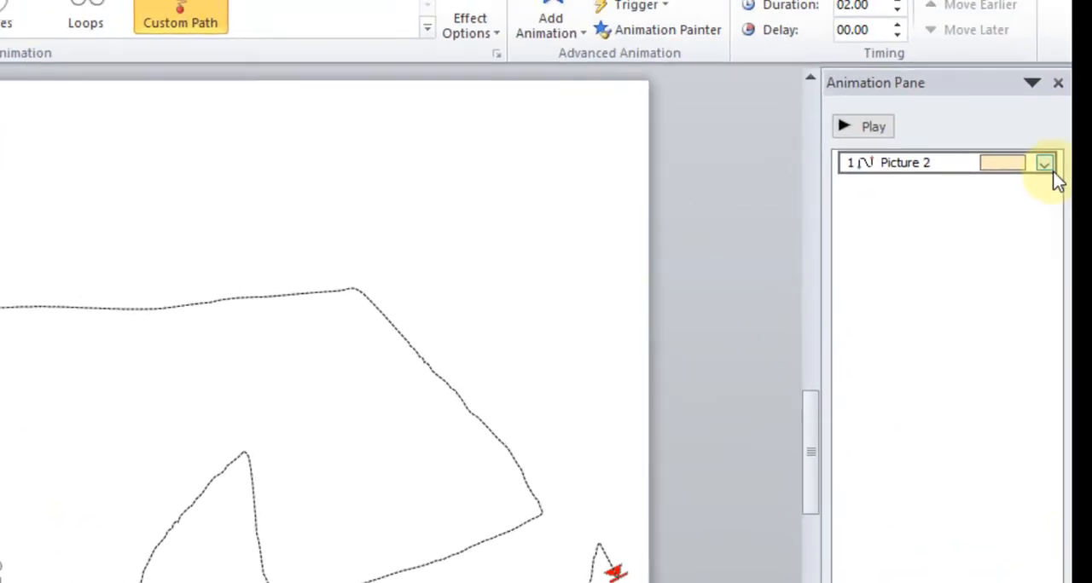
- Set the duration of the red ball's custom path animation to 5 seconds (Very Slow)
{"action": "left_click", "coordinate": [1044, 163]}
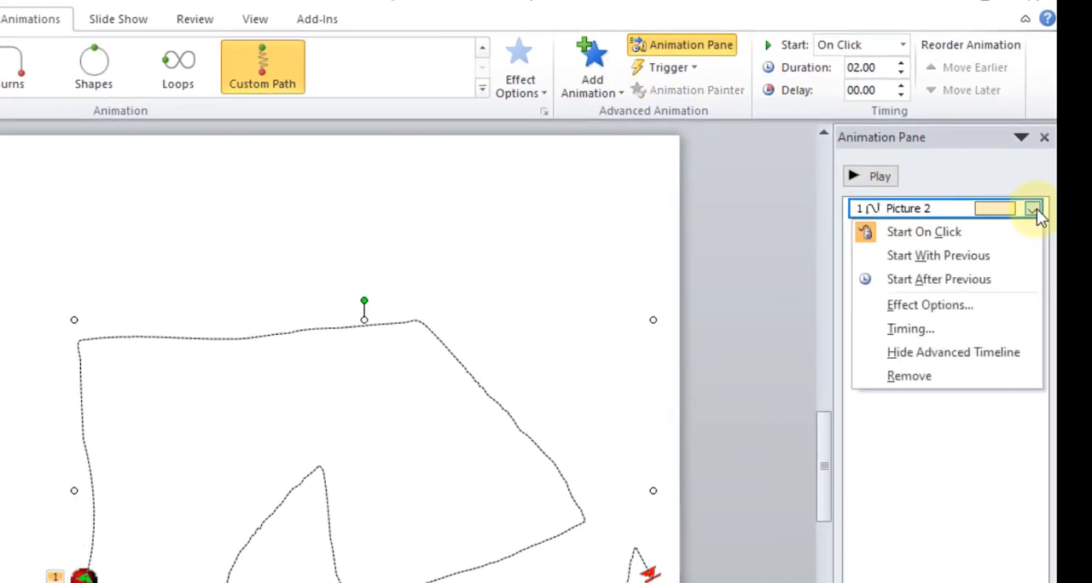
{"action": "left_click", "coordinate": [939, 330]}
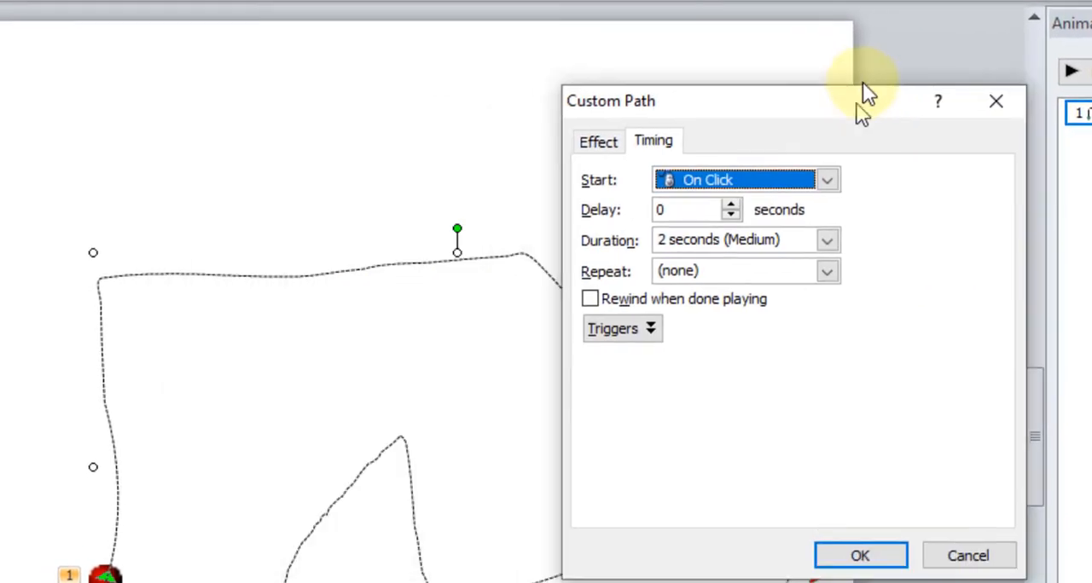
{"action": "left_click_drag", "start_coordinate": [862, 107], "coordinate": [874, 53]}
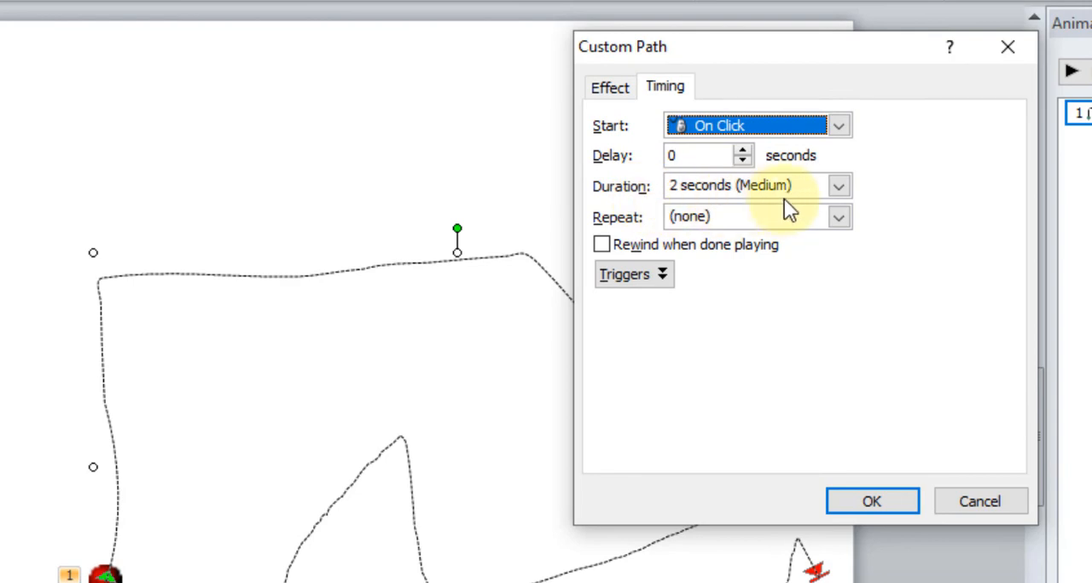
{"action": "left_click", "coordinate": [627, 101]}
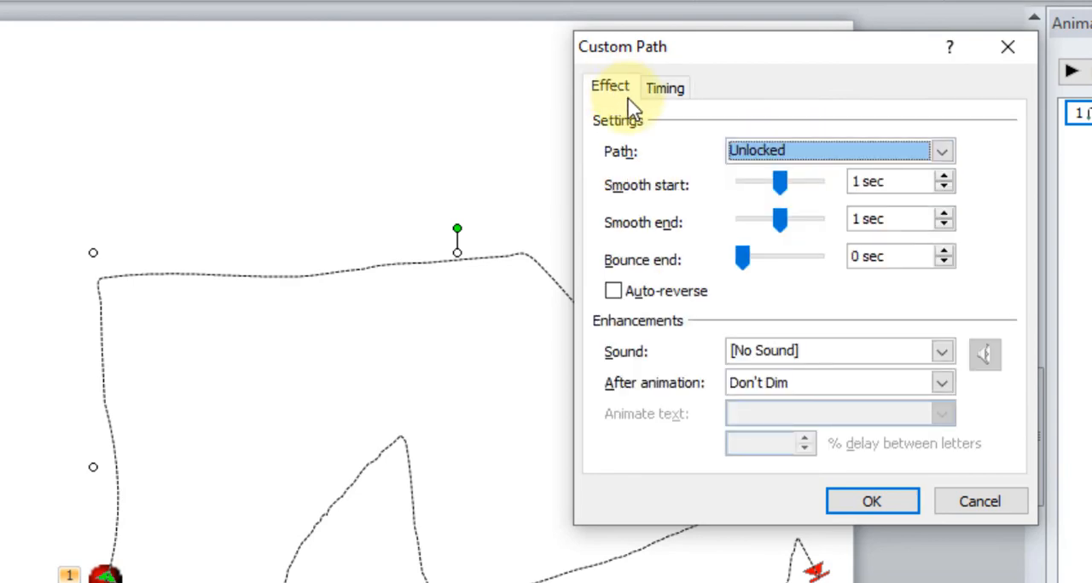
{"action": "left_click", "coordinate": [670, 92]}
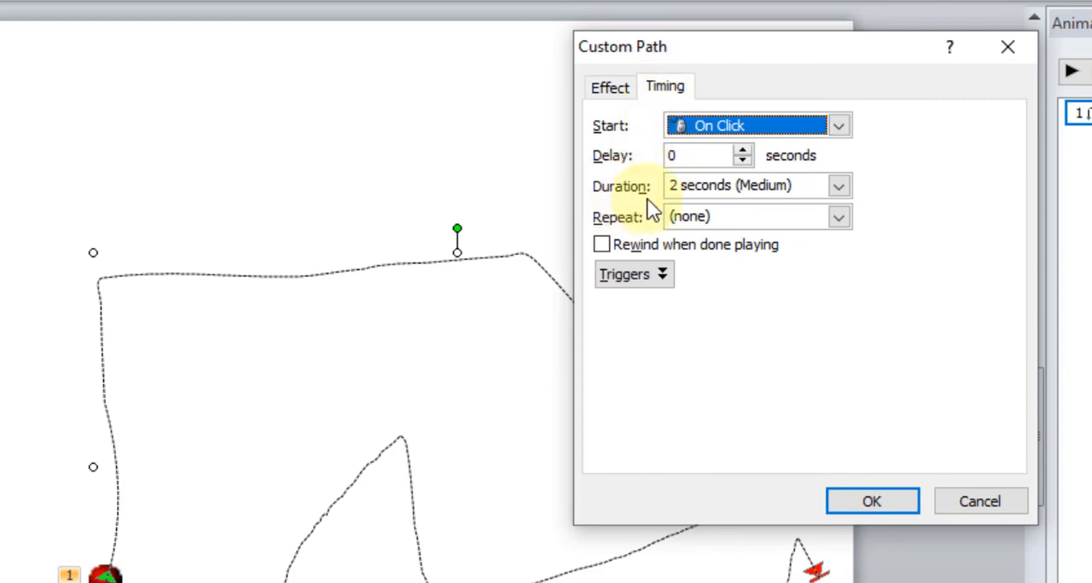
{"action": "left_click", "coordinate": [840, 187]}
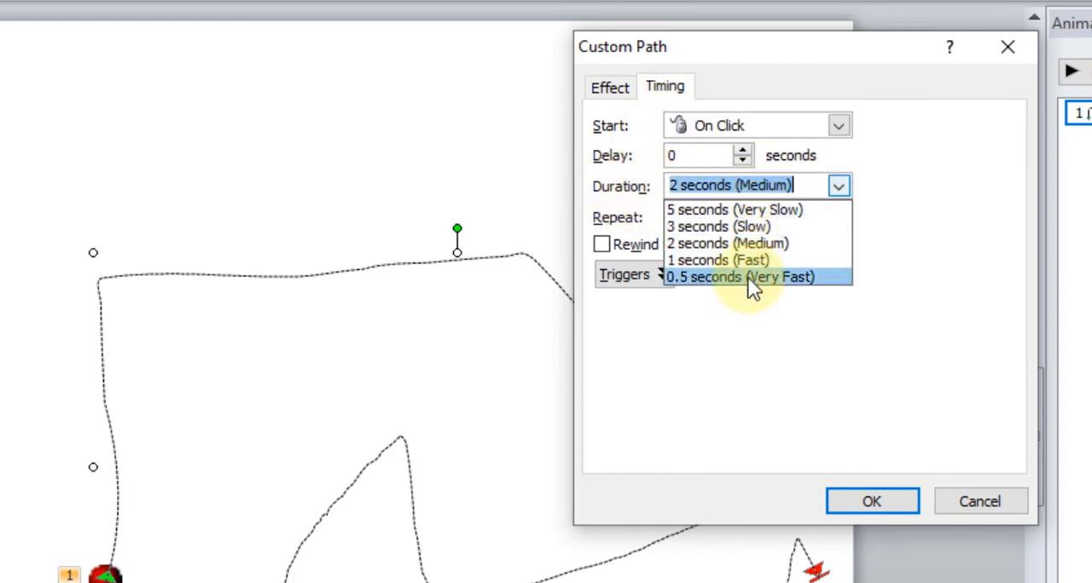
{"action": "left_click", "coordinate": [767, 210]}
{"action": "left_click", "coordinate": [864, 510]}
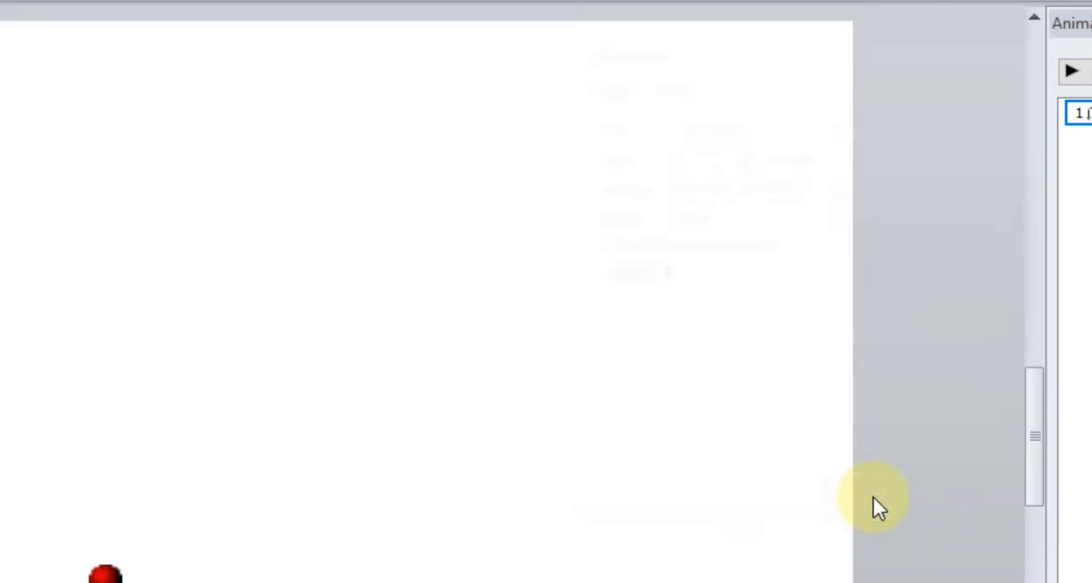